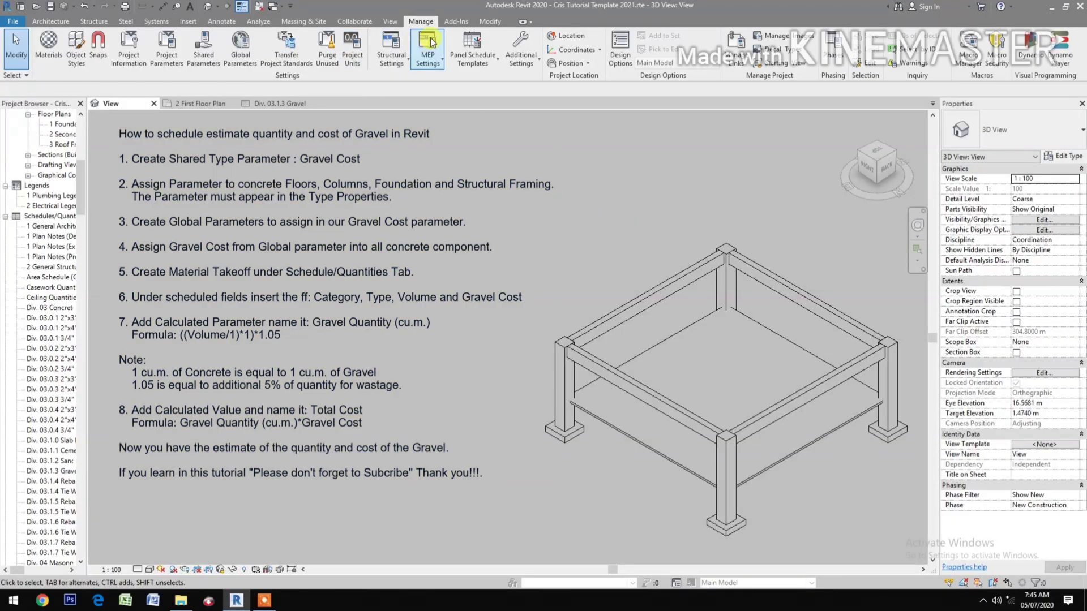
Create a Gravel Cost shared parameter in the Tutorial group and save the shared parameters file.
left_click(202, 58)
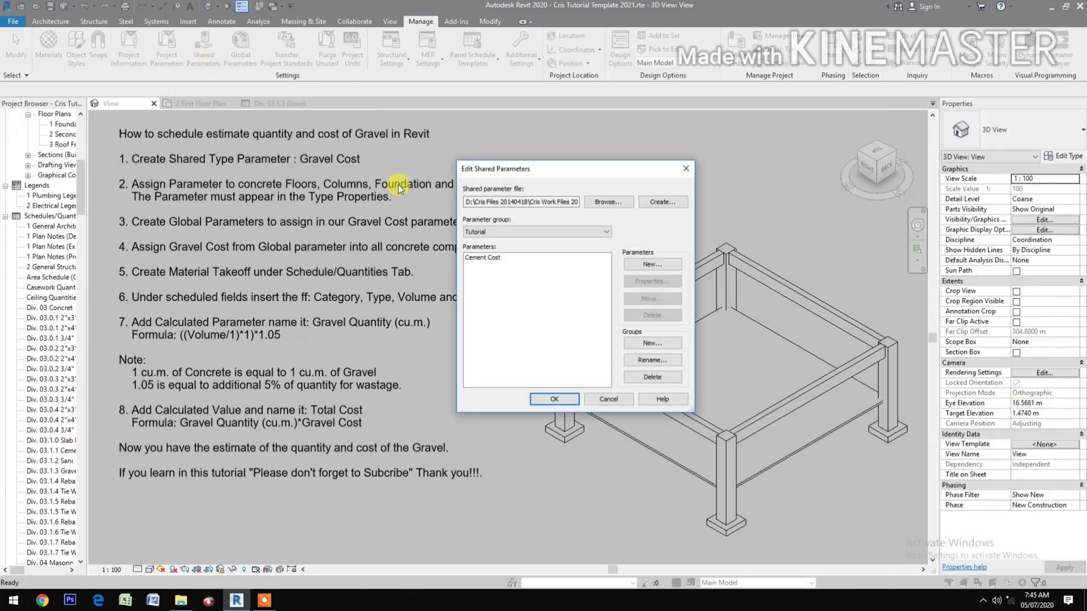
left_click(630, 264)
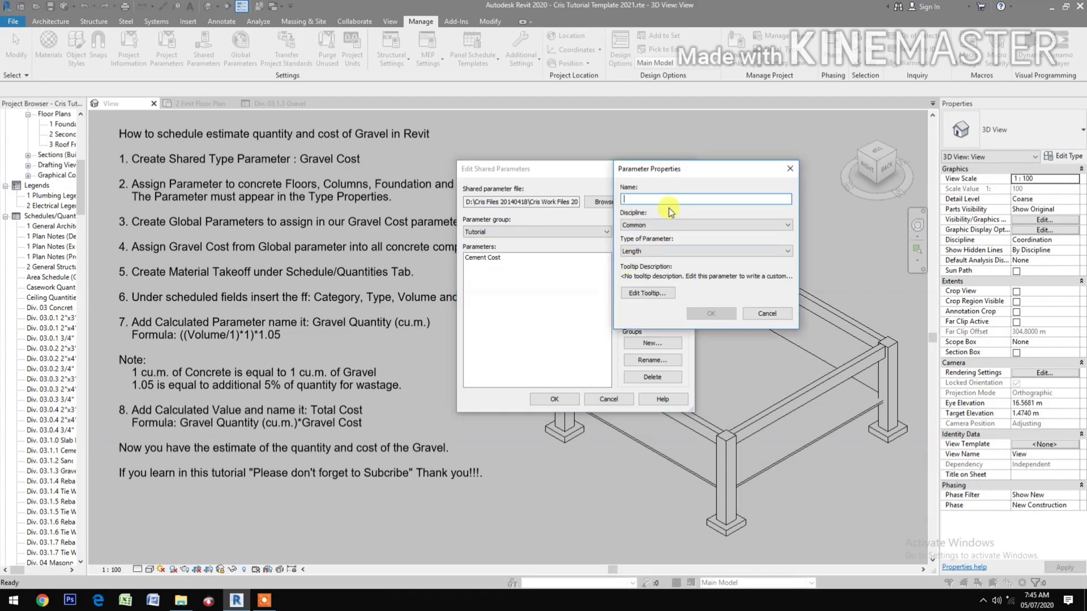
type("Gravel Cost")
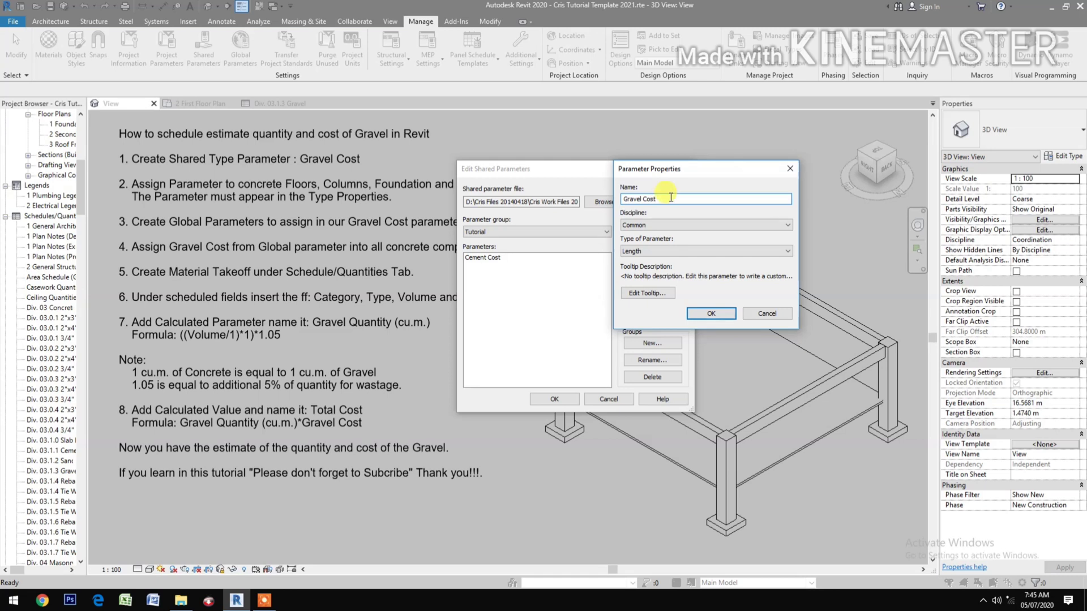
left_click(688, 251)
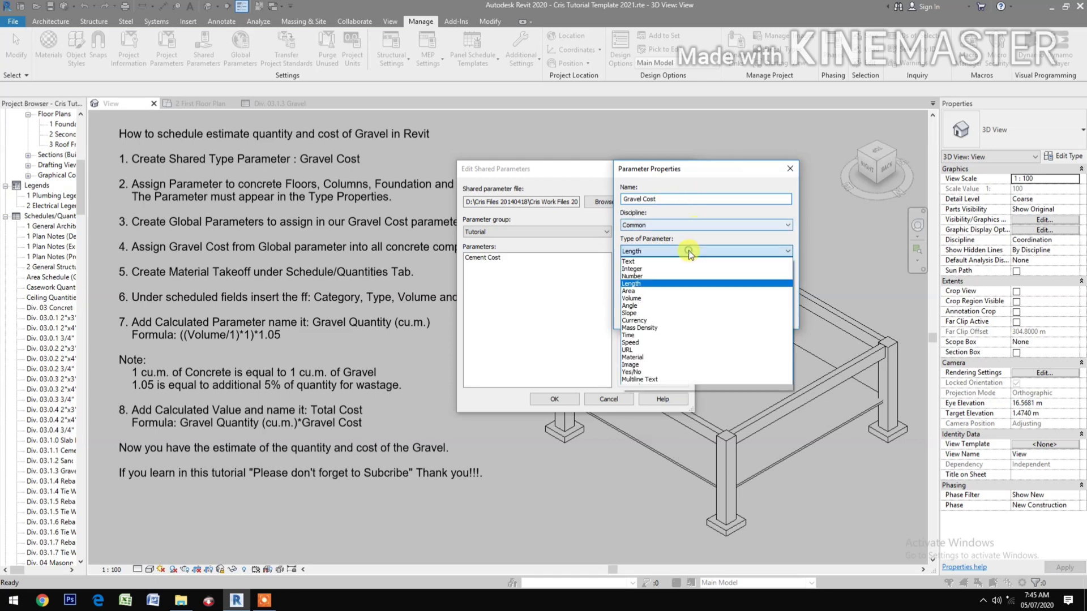
left_click(668, 320)
left_click(710, 311)
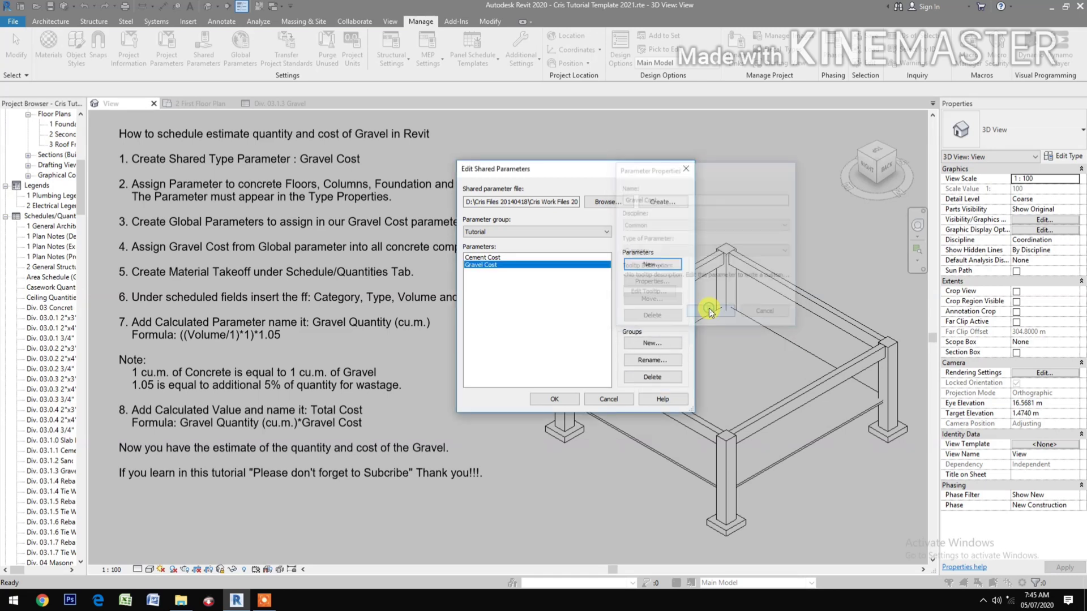
left_click(549, 400)
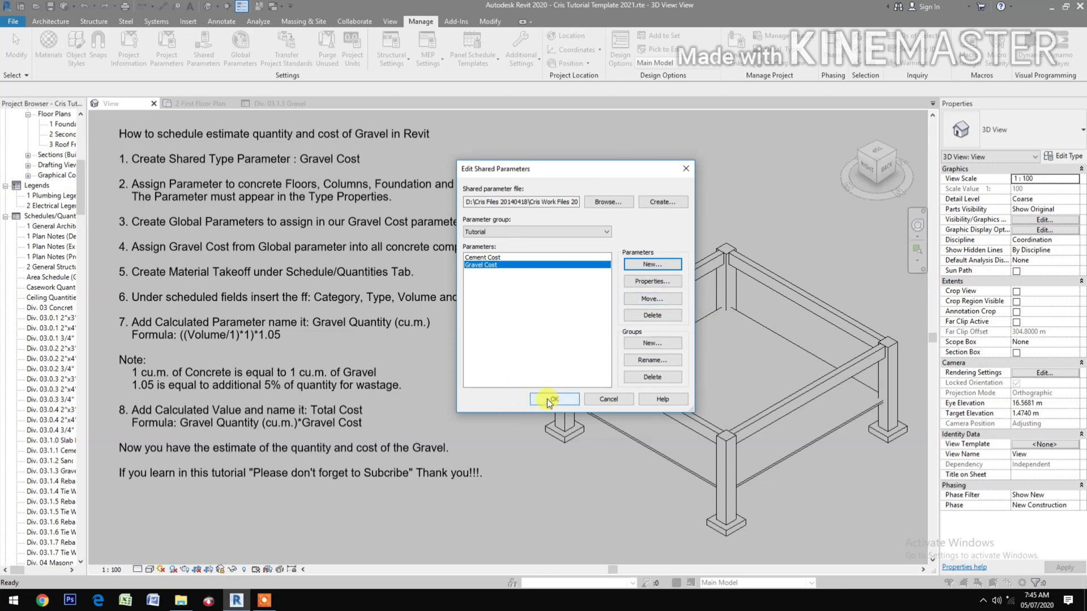
left_click(548, 401)
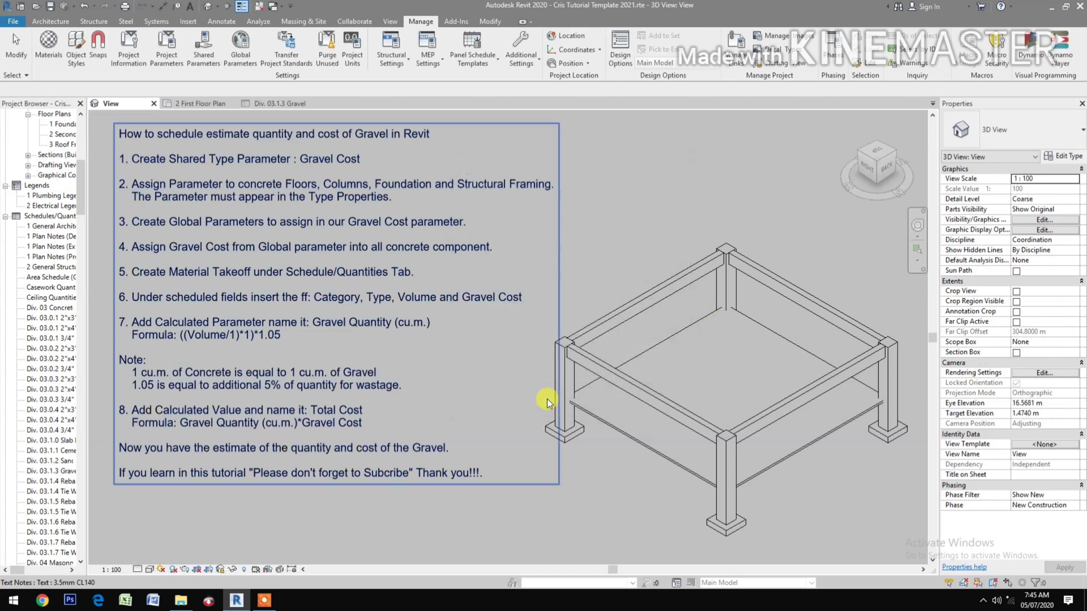
Add shared Gravel Cost as a type project parameter grouped under Identity Data.
left_click(166, 48)
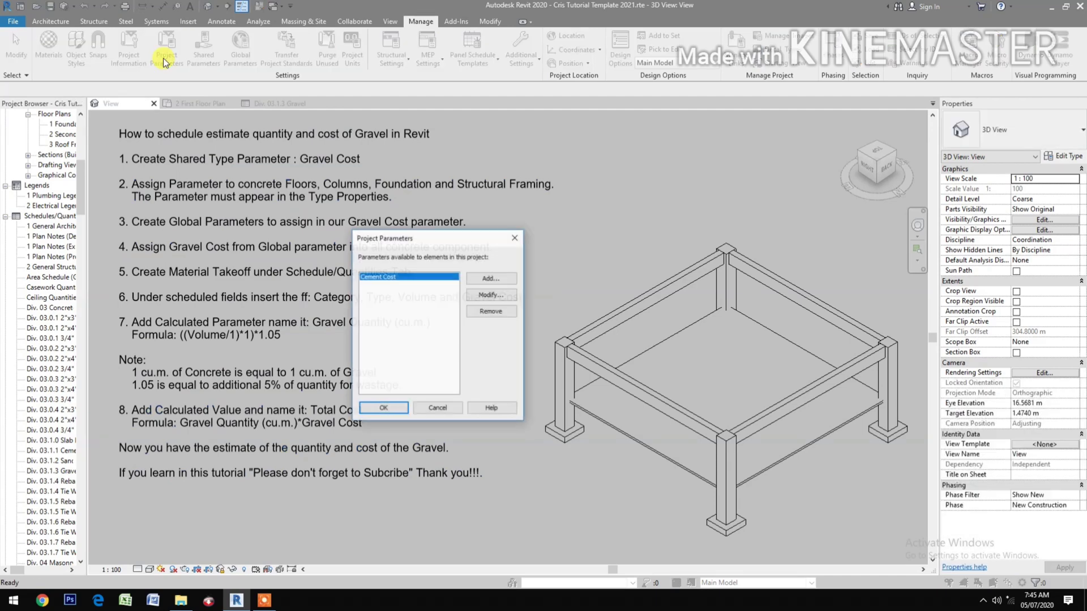
left_click(493, 276)
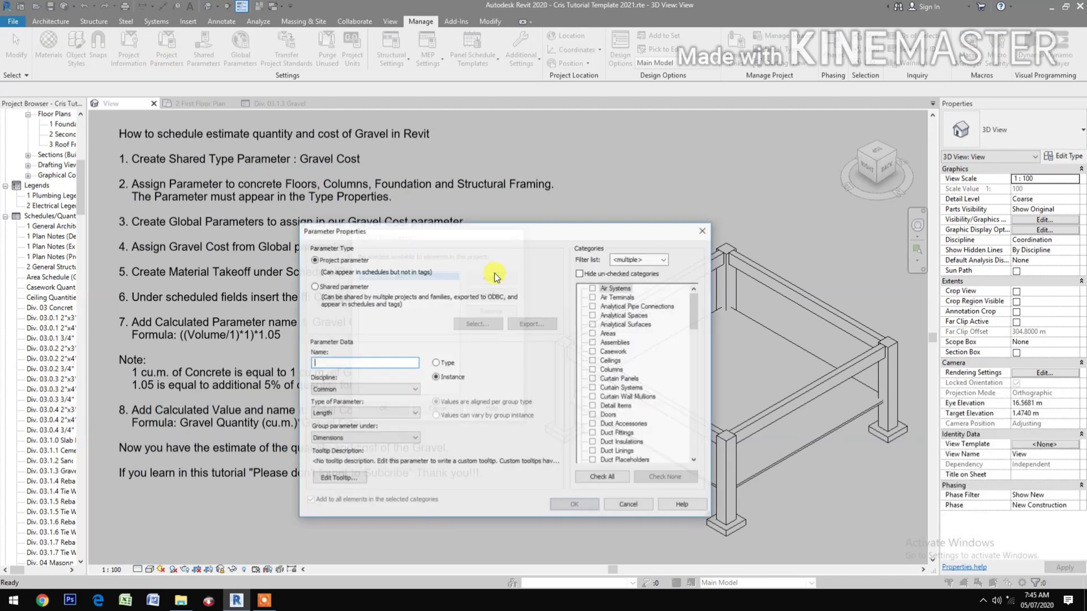
left_click(325, 288)
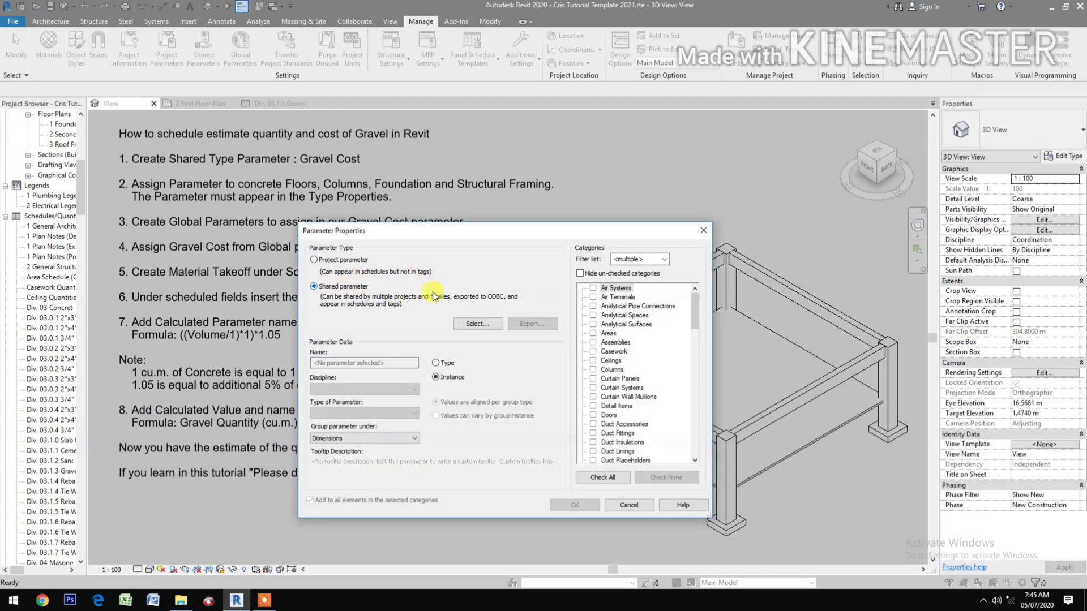
left_click(479, 325)
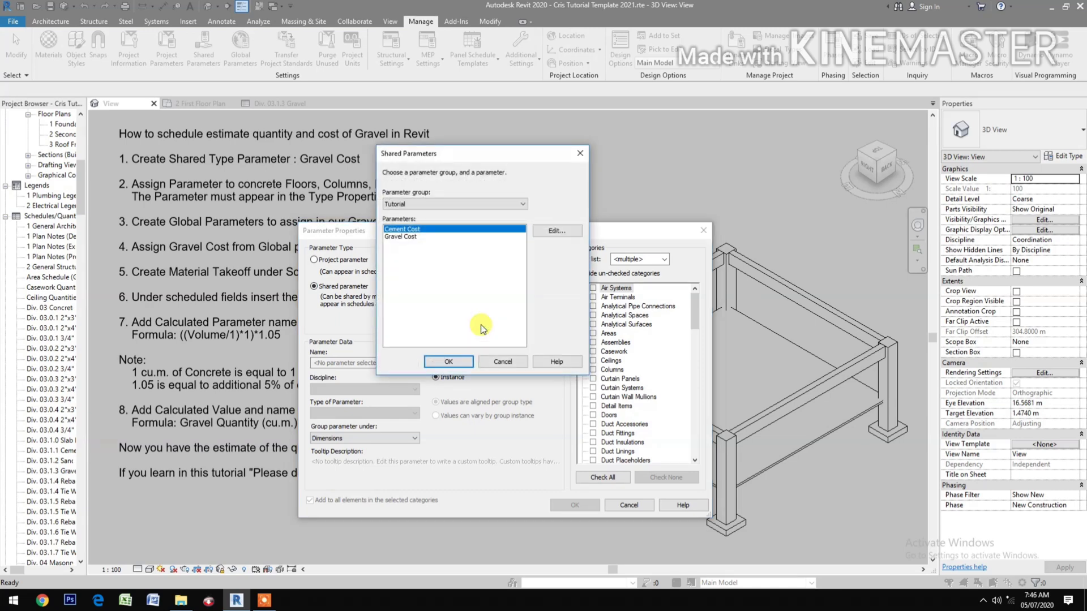
left_click(412, 236)
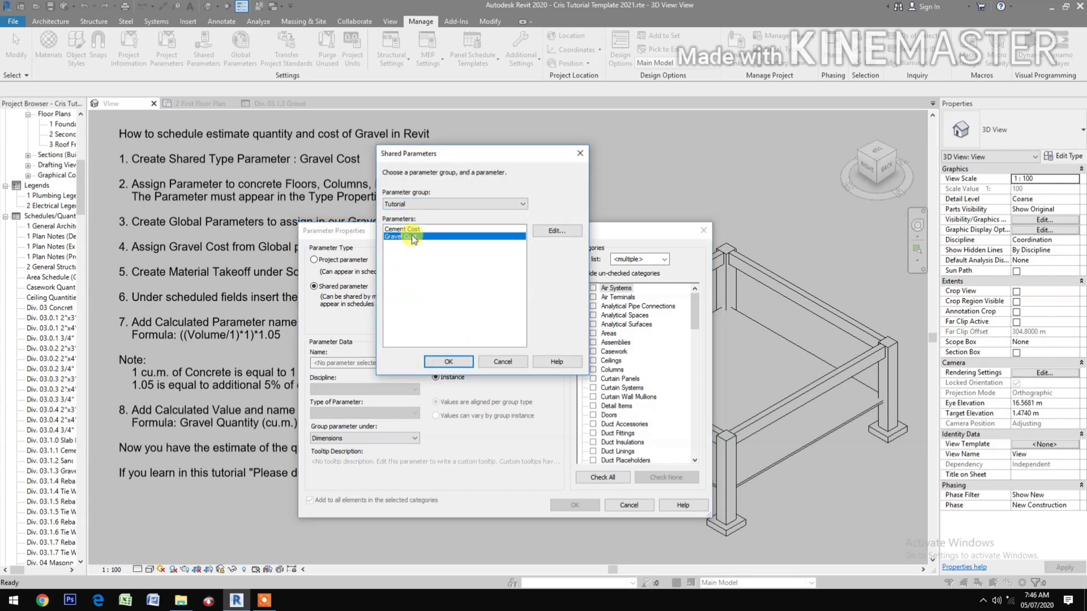
left_click(445, 362)
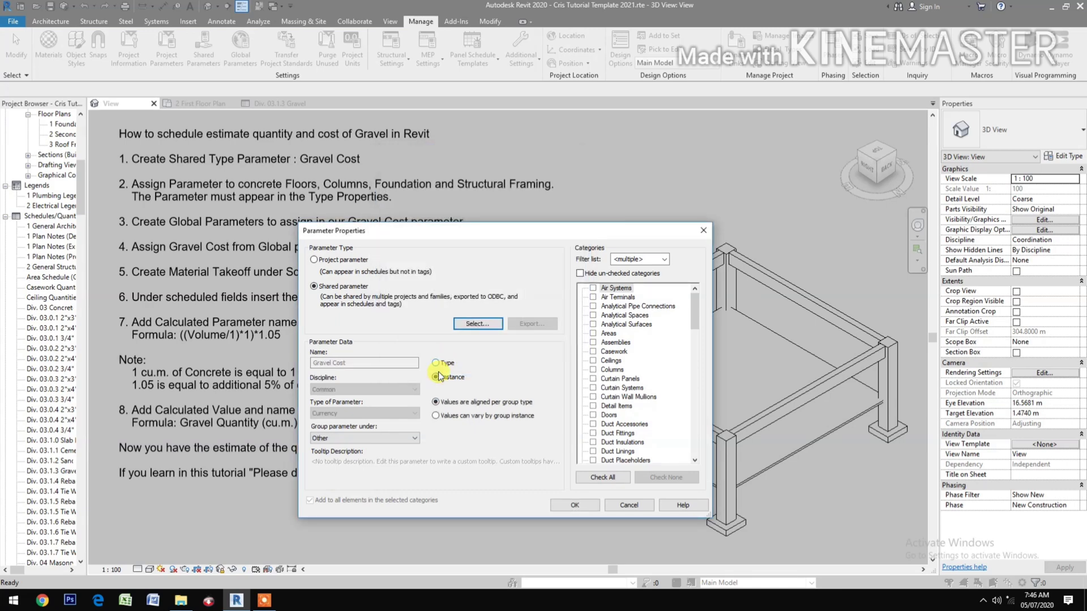
left_click(439, 365)
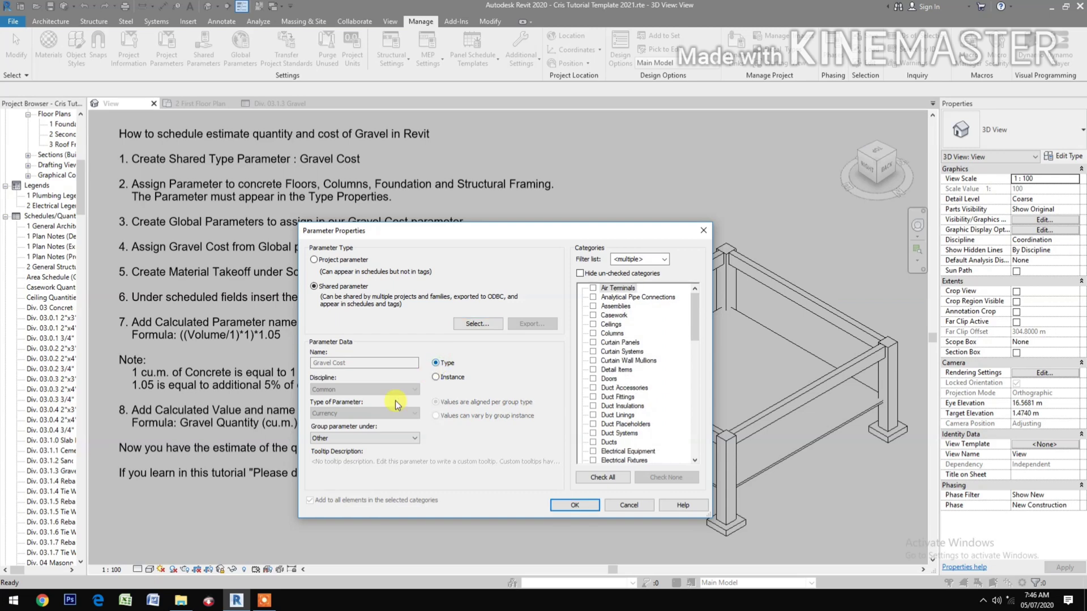
left_click(363, 438)
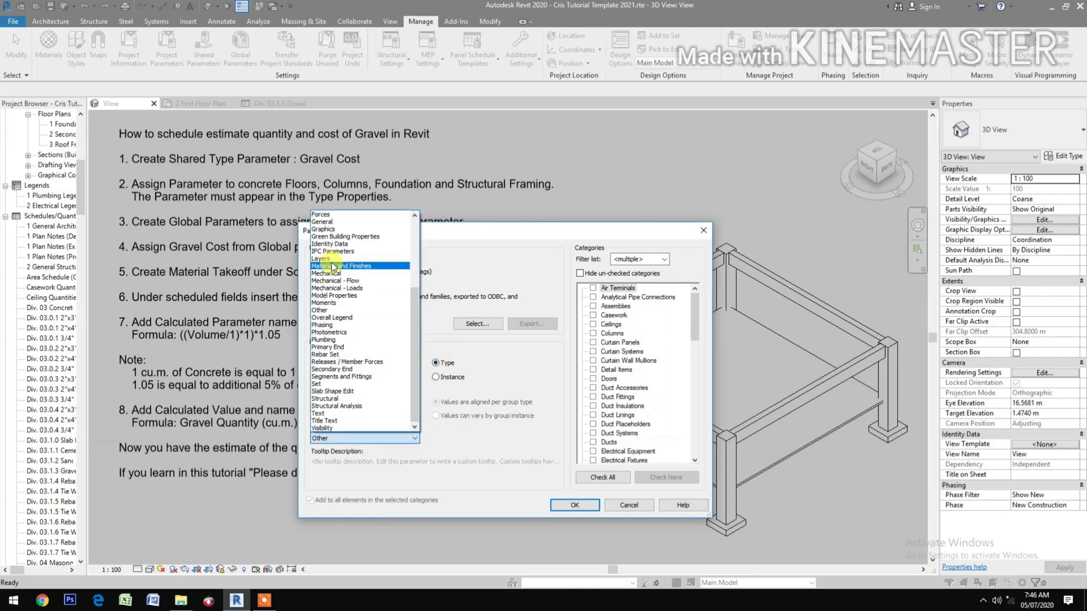
left_click(333, 244)
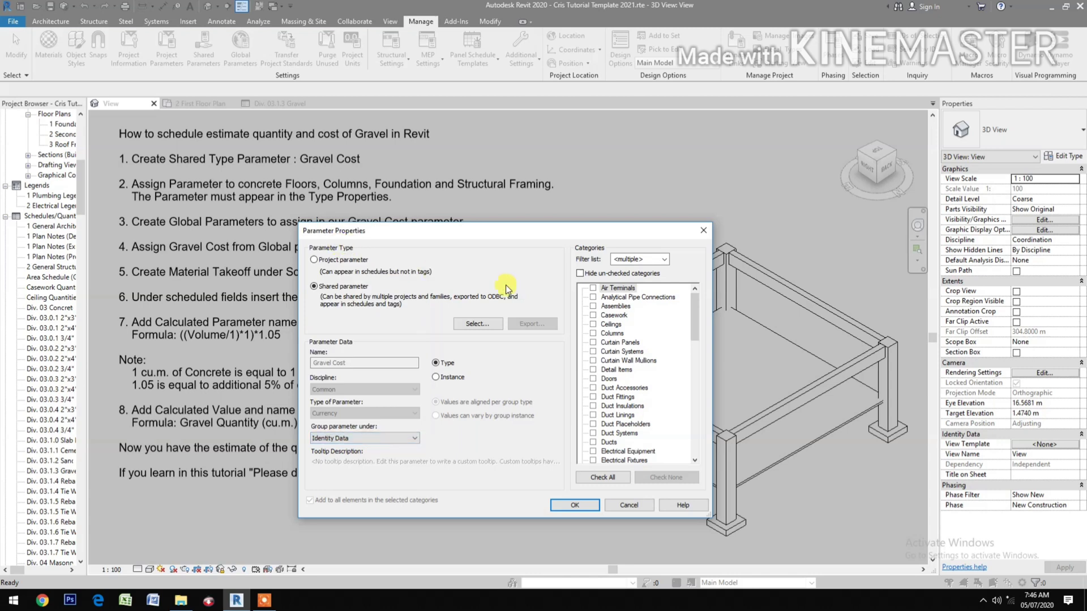
Apply it to Floors, Structural Columns, Structural Foundations and Structural Framing, then confirm.
scroll(613, 326, "down", 5)
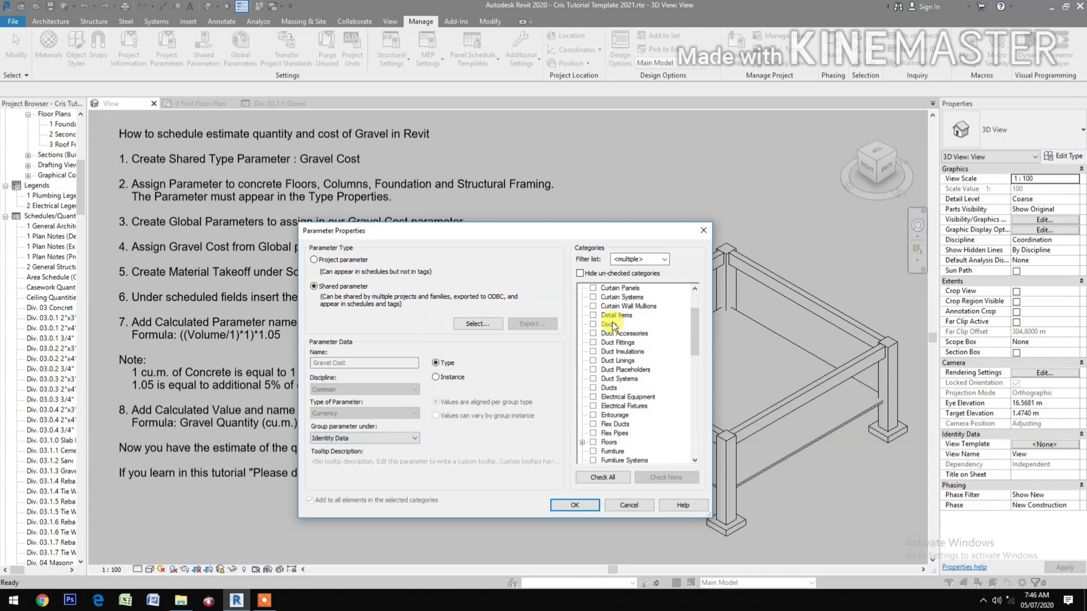
scroll(613, 331, "down", 1)
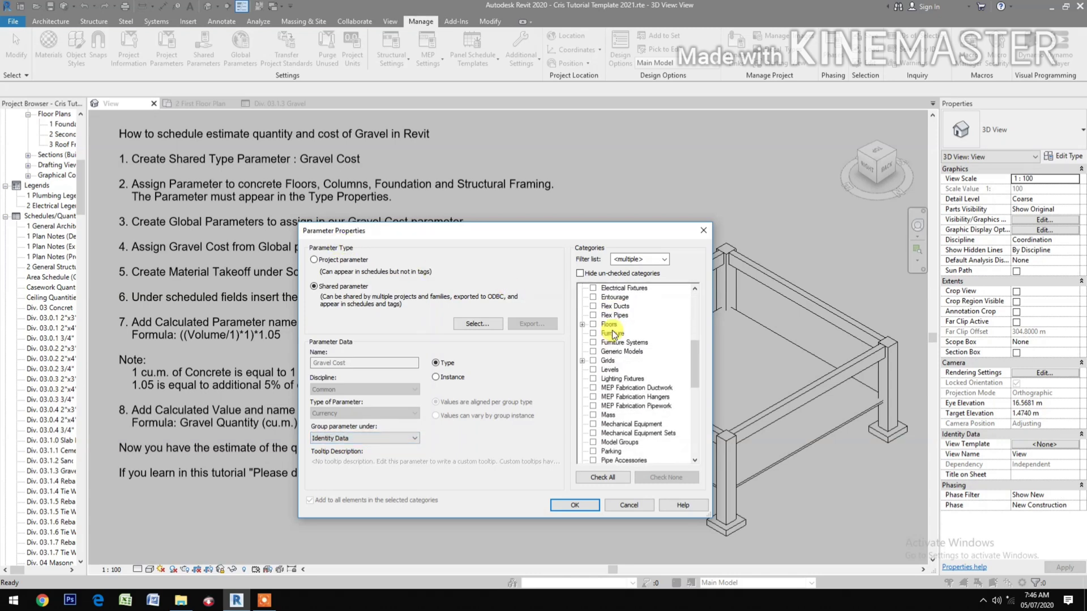
left_click(594, 324)
scroll(610, 396, "down", 4)
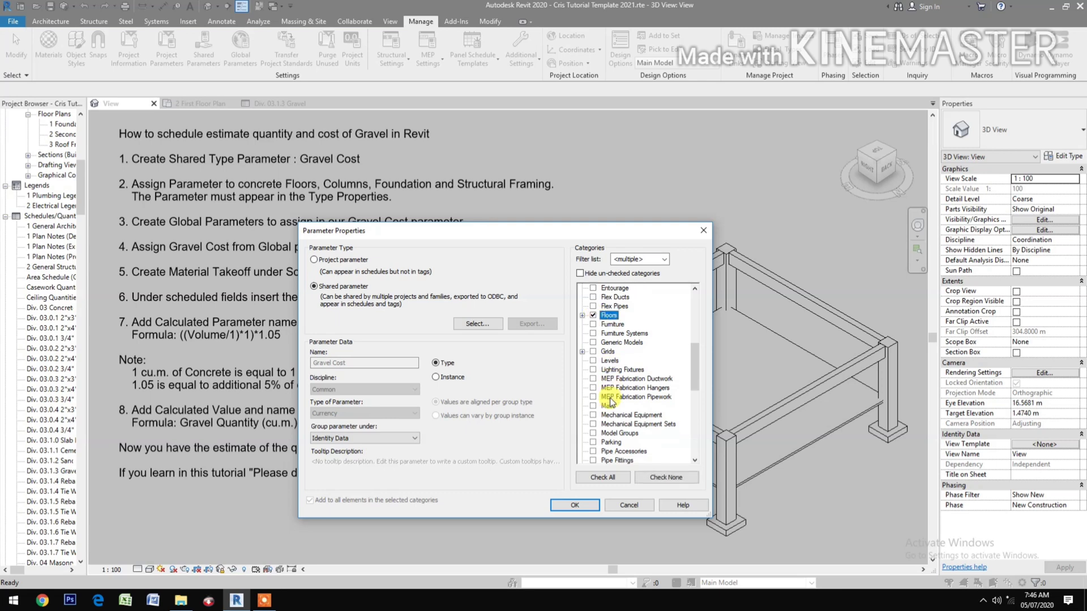
scroll(611, 406, "down", 3)
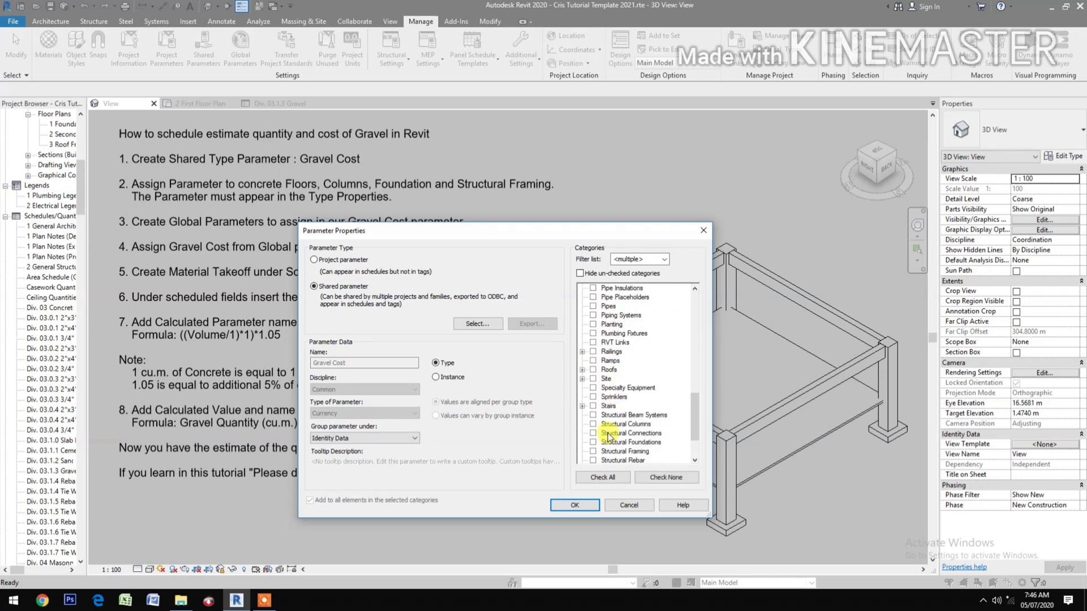
left_click(594, 416)
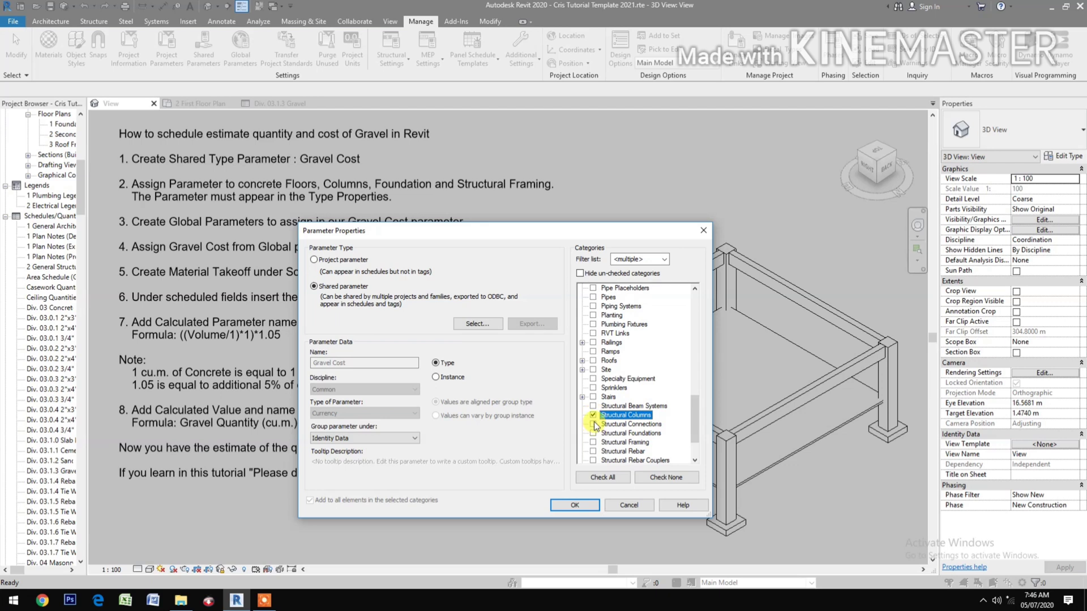
scroll(594, 425, "down", 1)
left_click(593, 416)
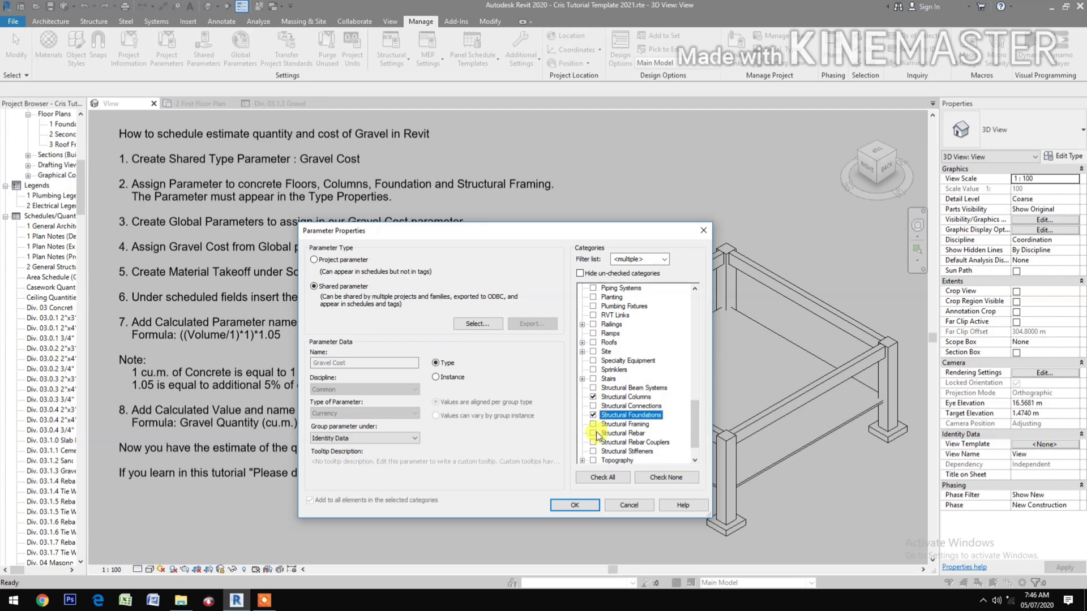
left_click(593, 425)
scroll(593, 426, "down", 2)
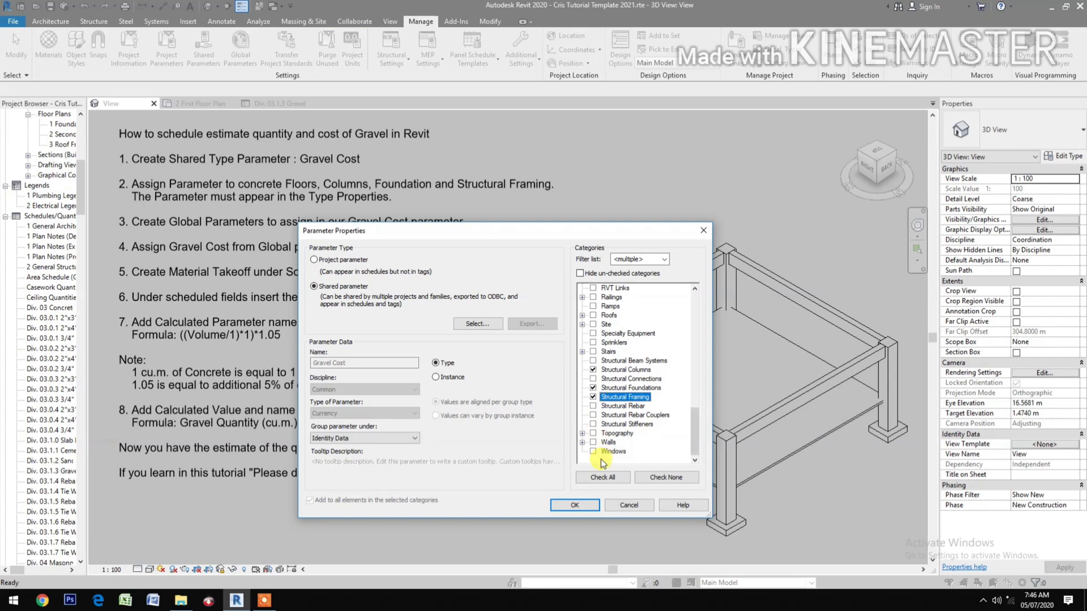
left_click(574, 505)
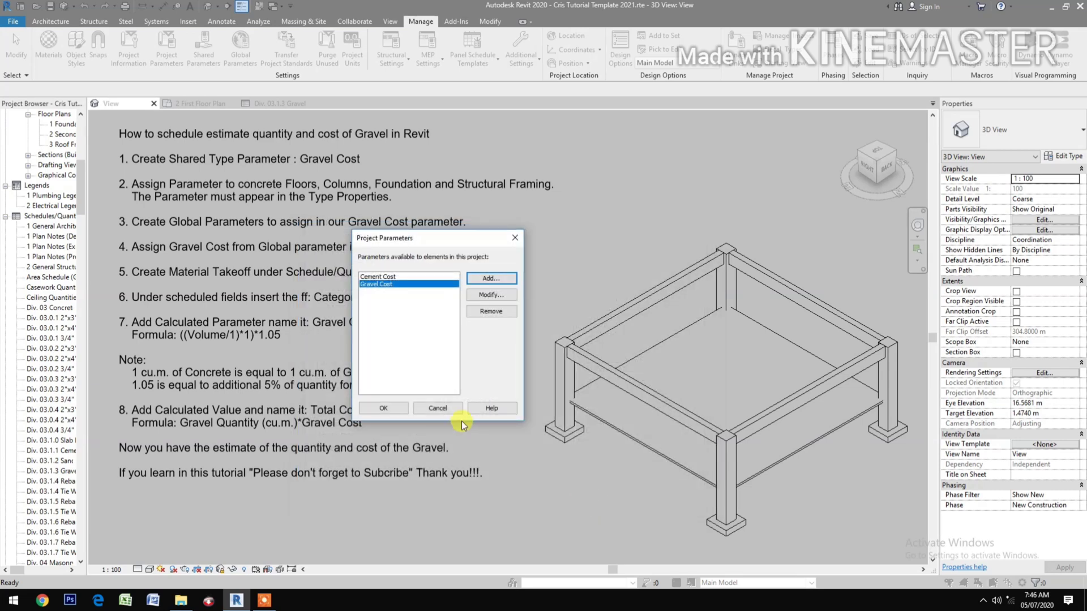
left_click(391, 409)
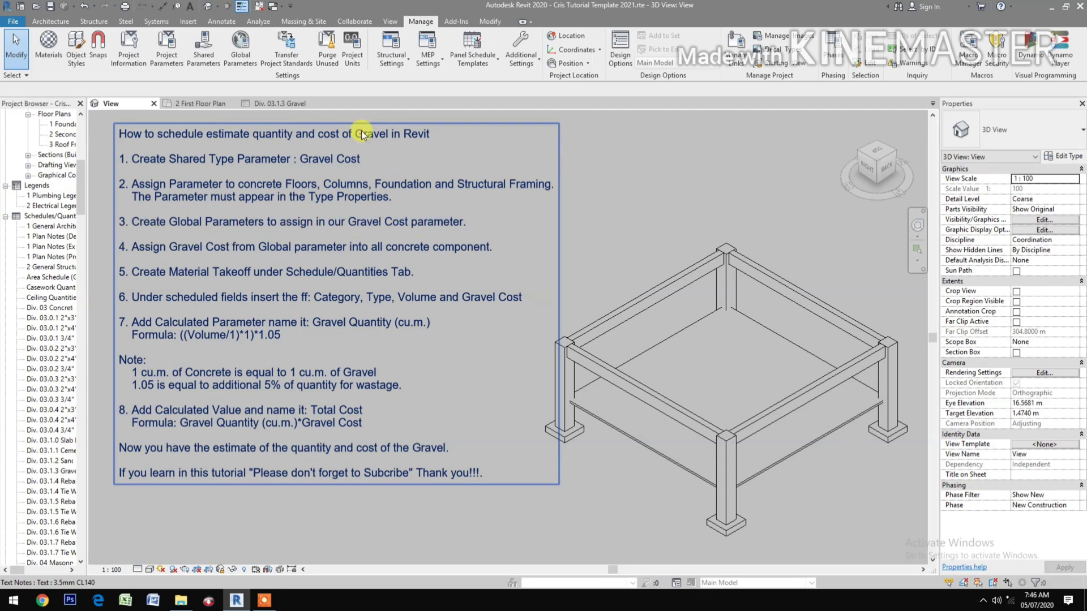
Create a currency global parameter named Gravel Cost, grouped under Identity Data.
left_click(238, 52)
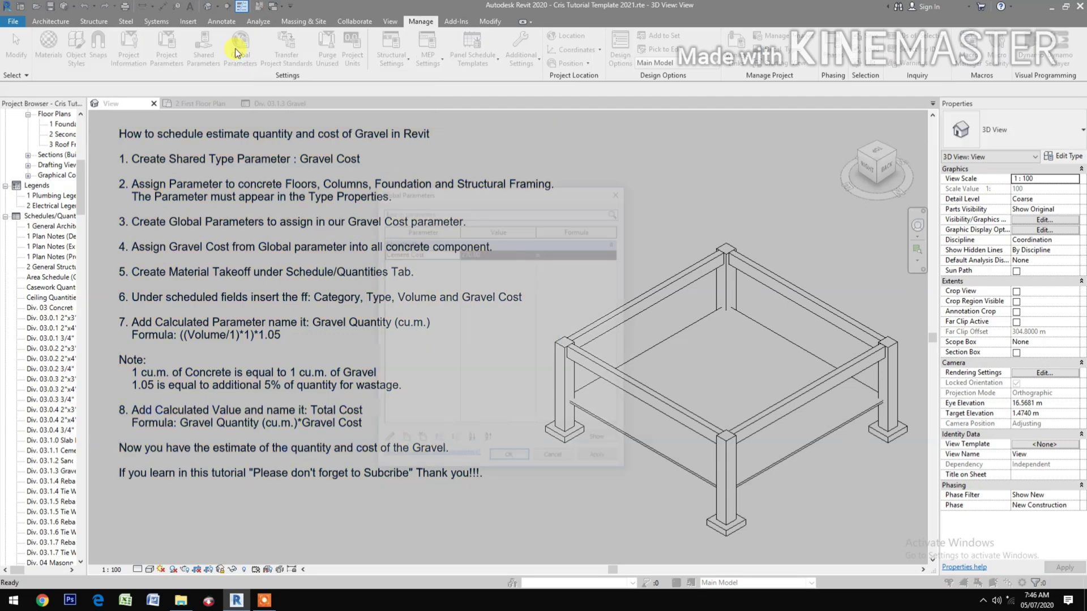
left_click_drag(447, 195, 637, 154)
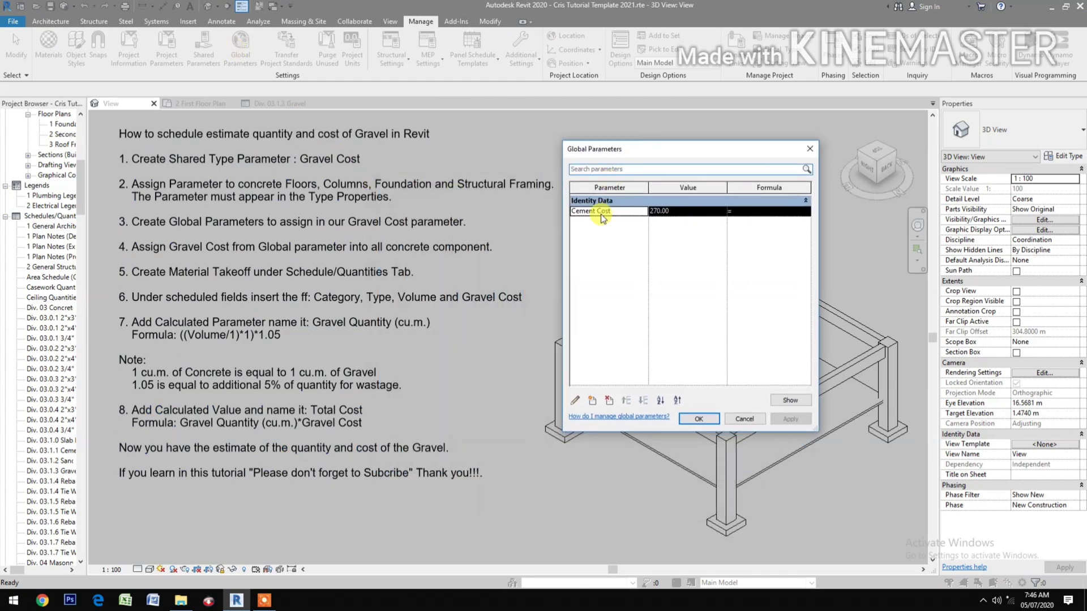
left_click(593, 400)
type("Gravel Cost")
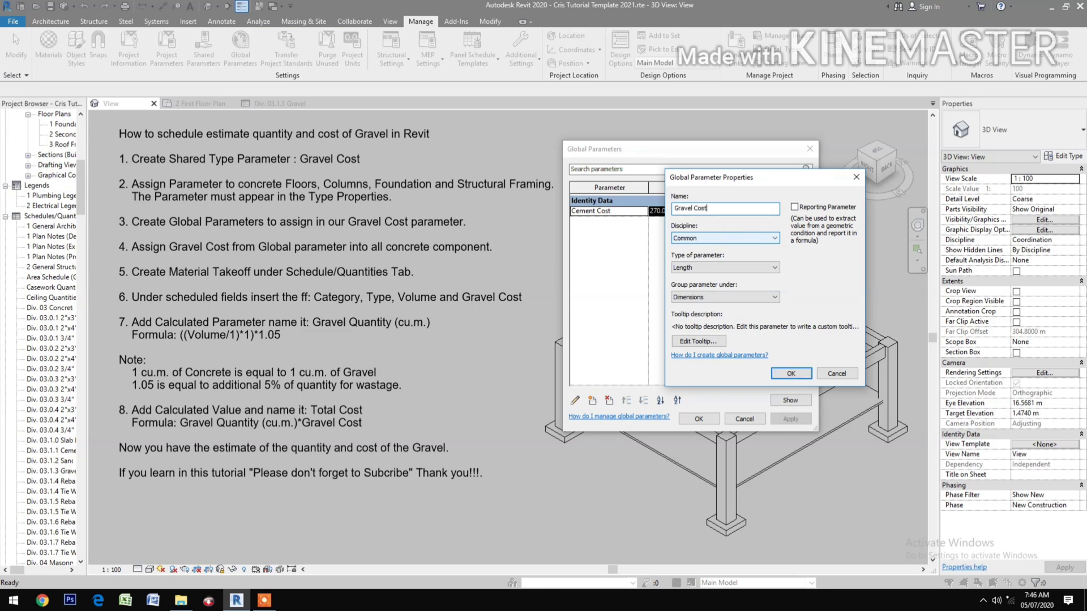
left_click(719, 268)
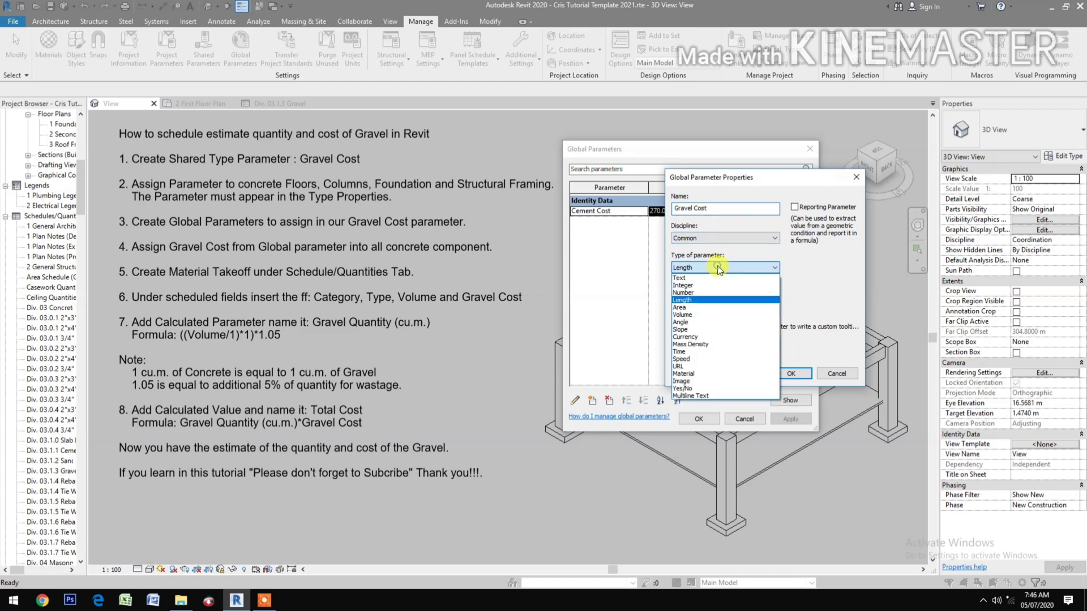
left_click(689, 338)
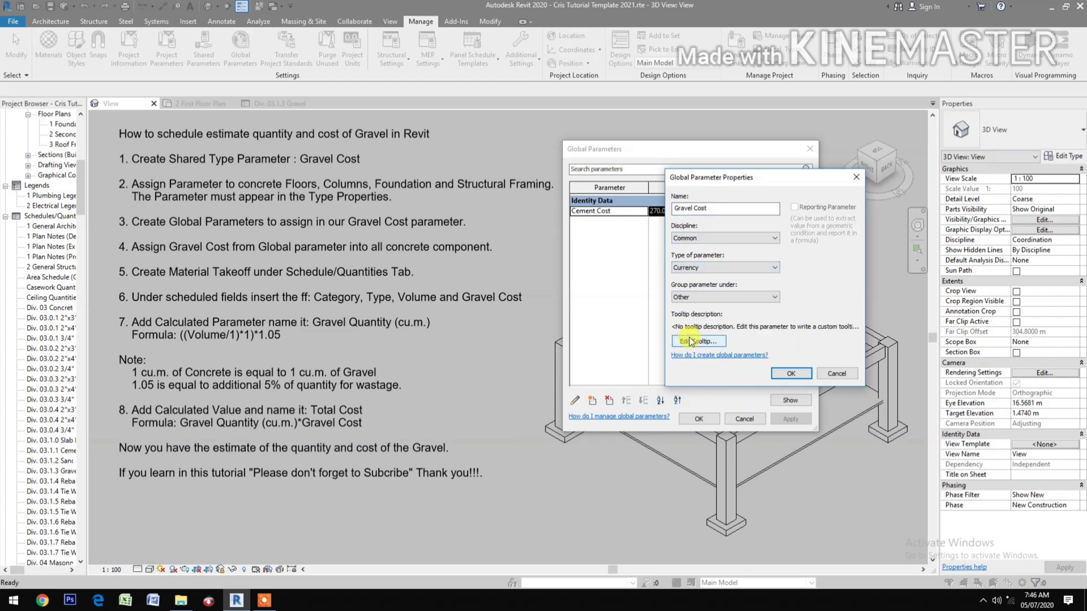
left_click(698, 296)
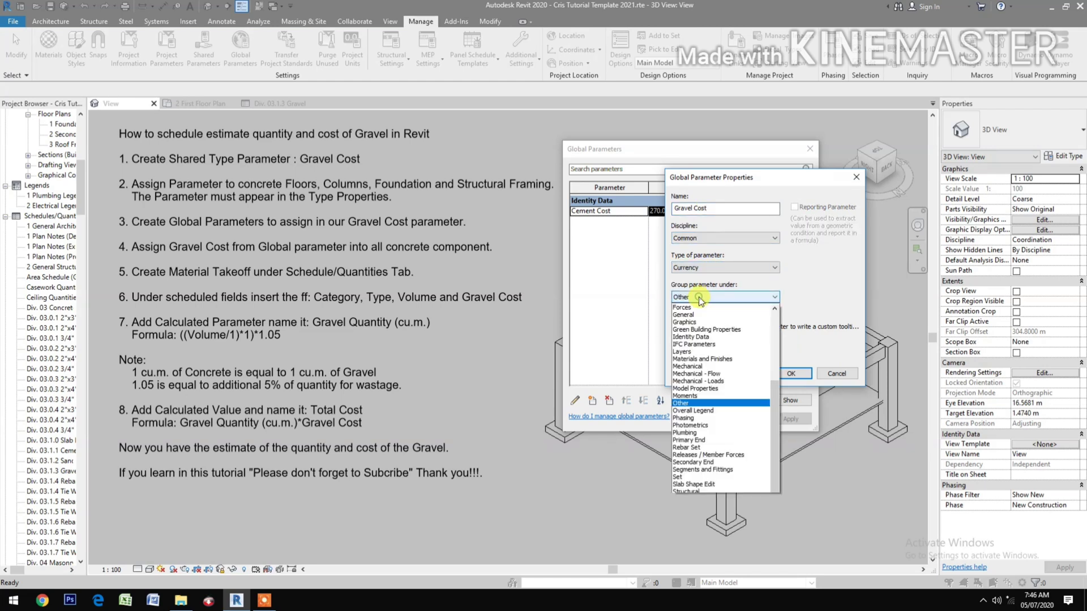
left_click(691, 336)
left_click(780, 374)
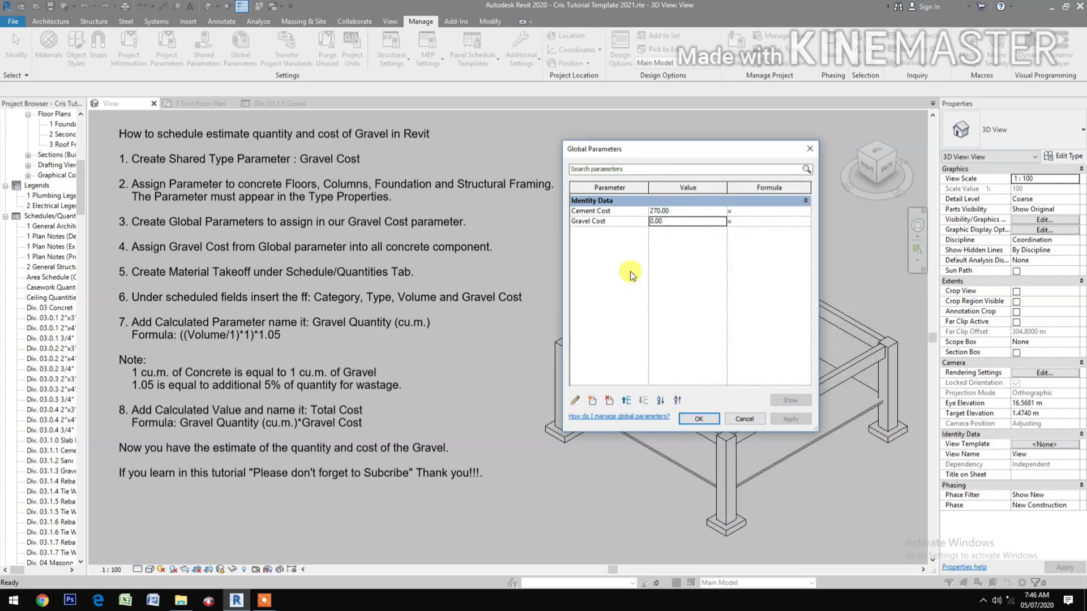
Set the Gravel Cost global parameter value to 950.00 and close the dialog.
left_click(674, 222)
double_click(673, 222)
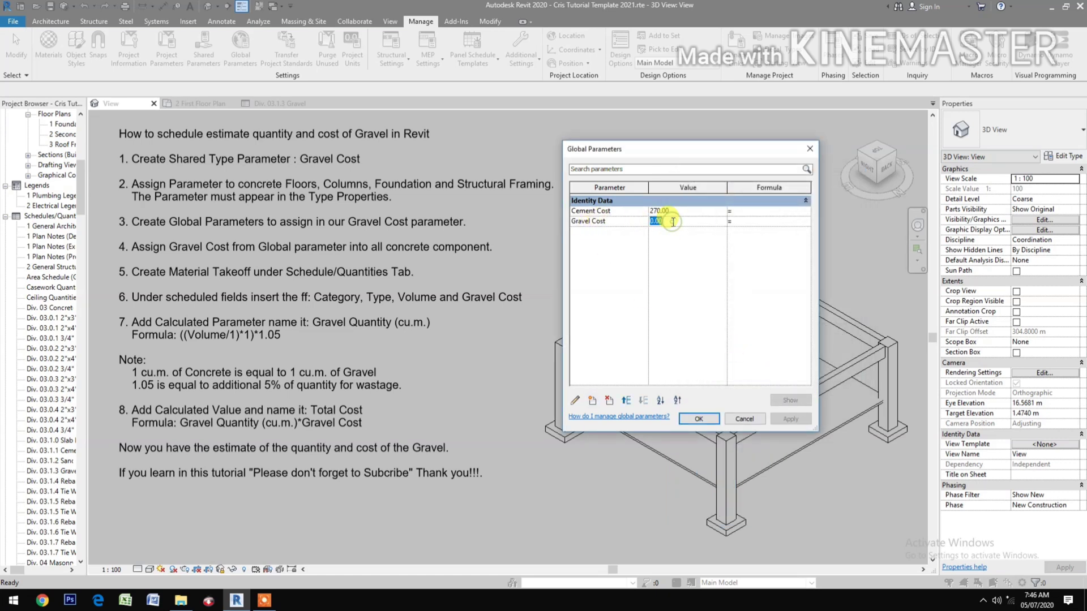
type("950")
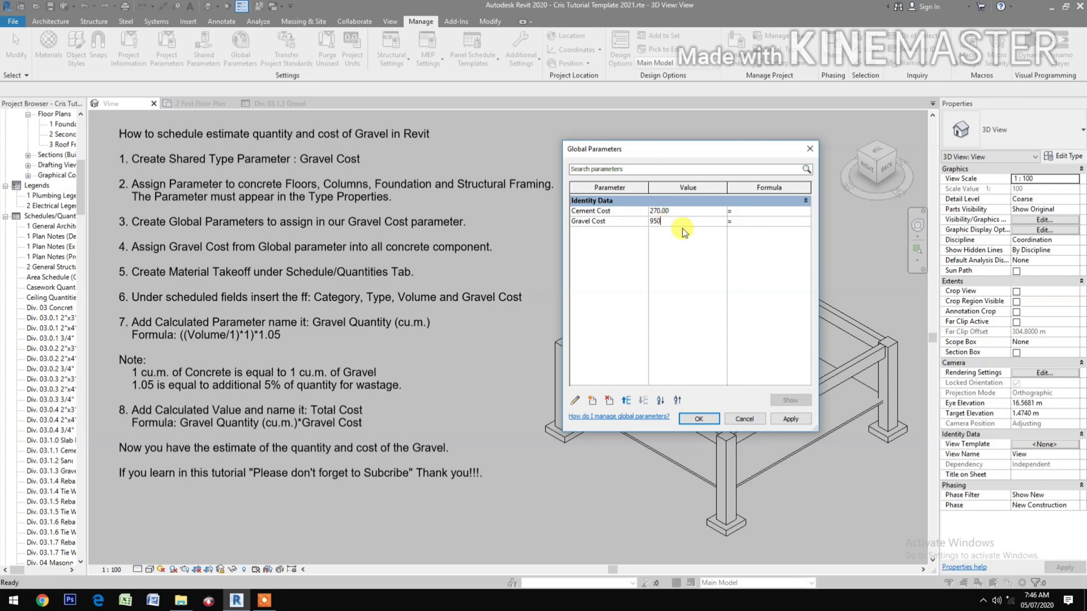
left_click(789, 419)
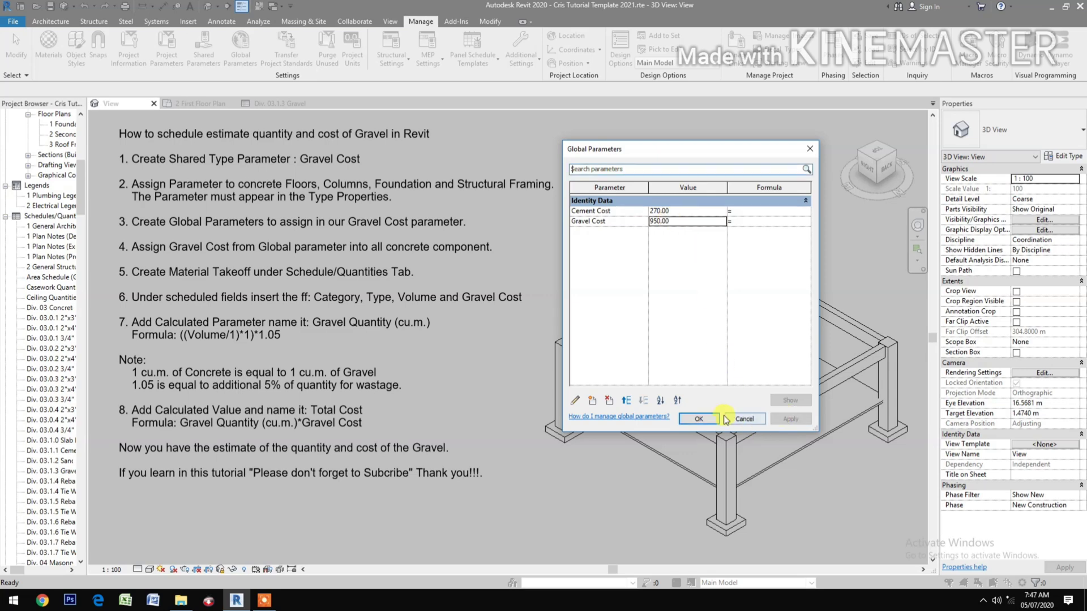
left_click(704, 419)
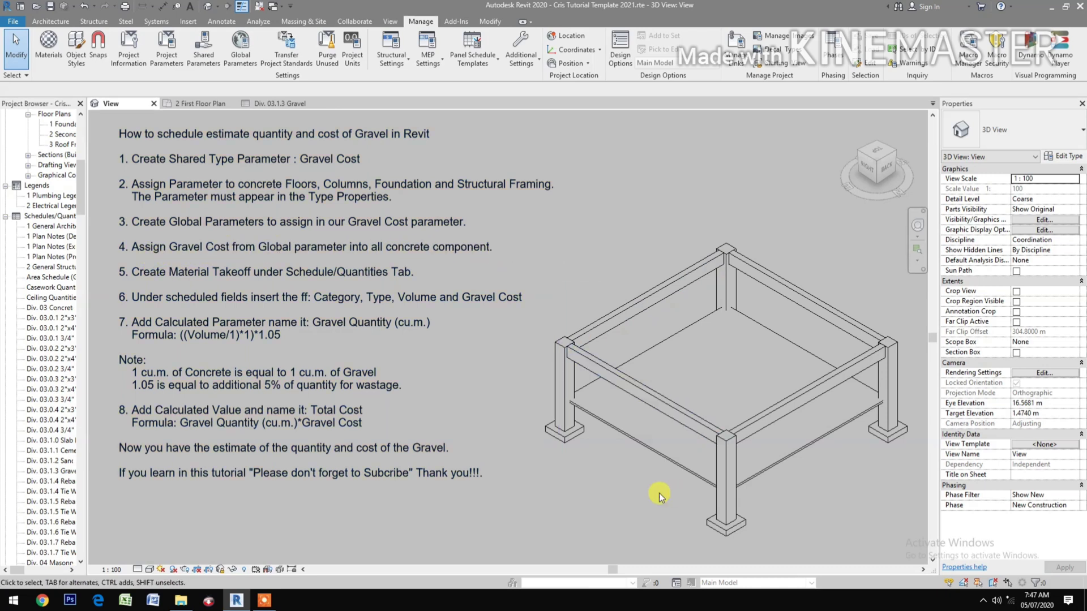
Link the F4 1200 x 1200 x 300mm footing type's Gravel Cost to the global Gravel Cost.
left_click(583, 437)
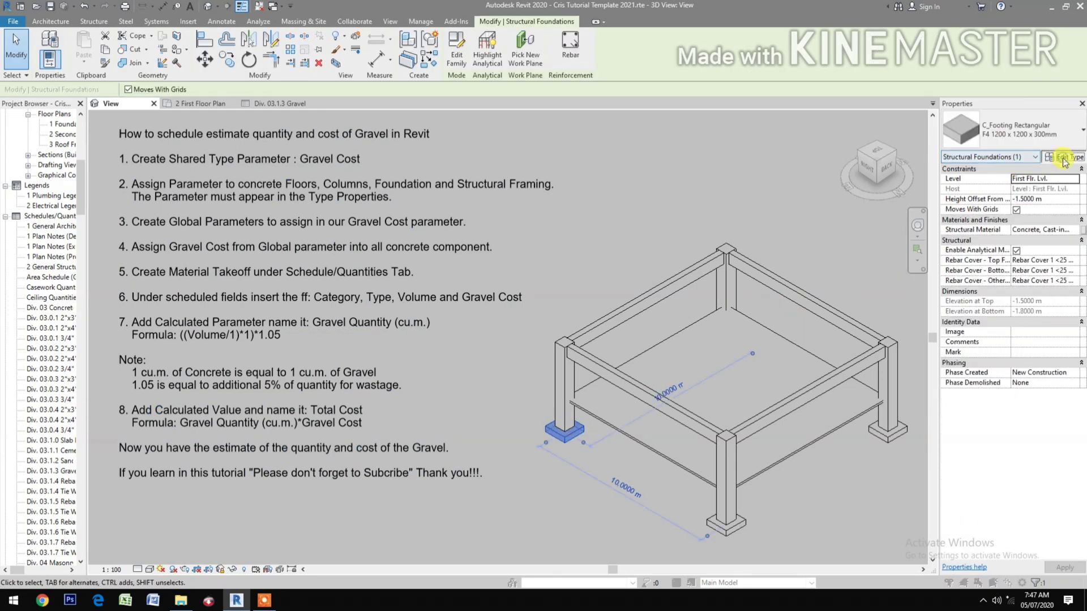
left_click(1065, 158)
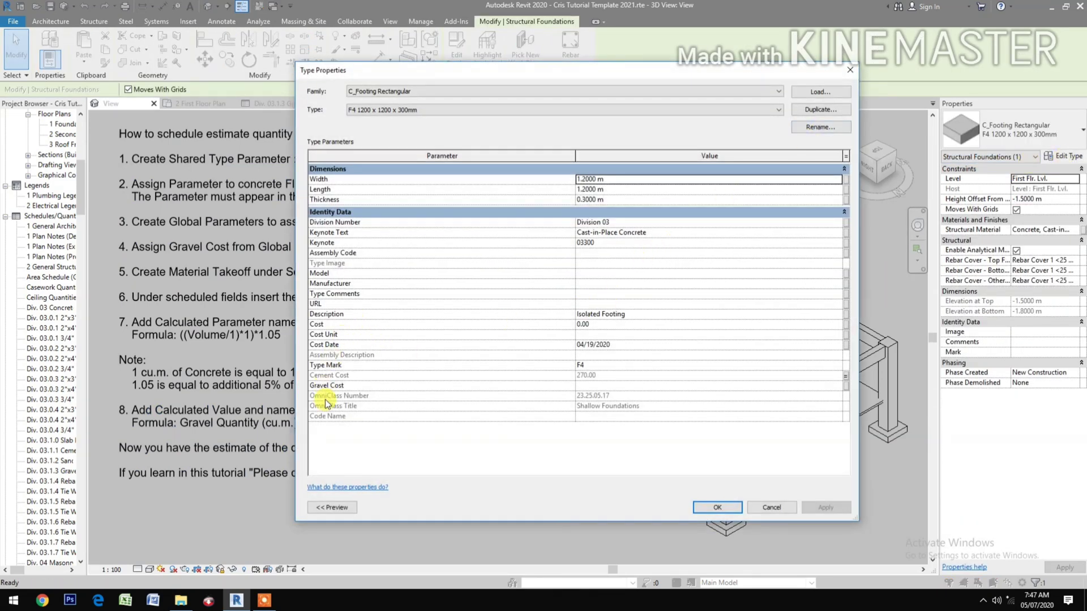
left_click(847, 386)
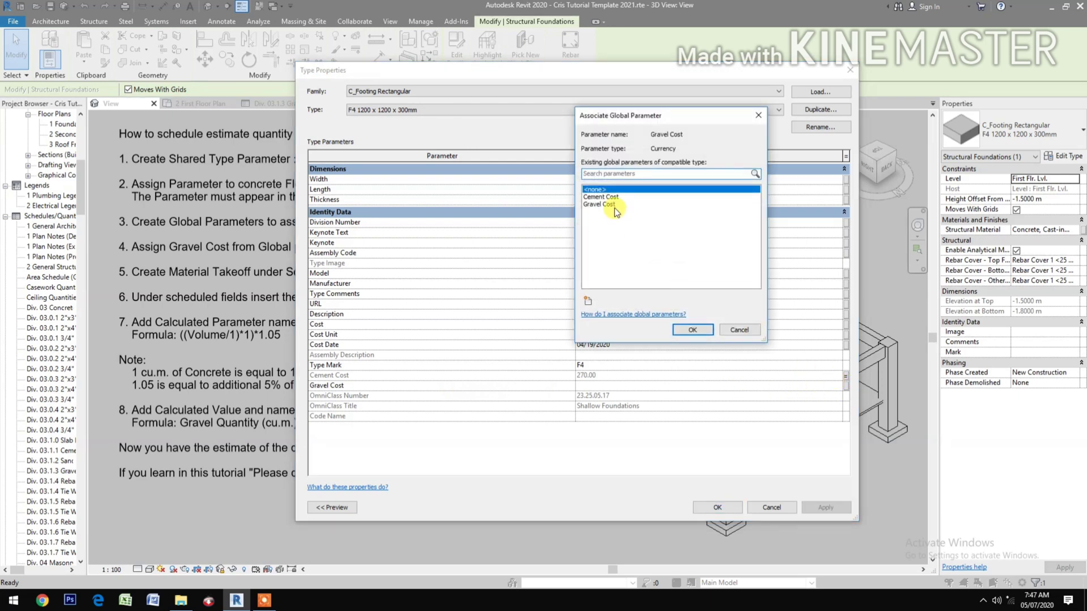
left_click(613, 205)
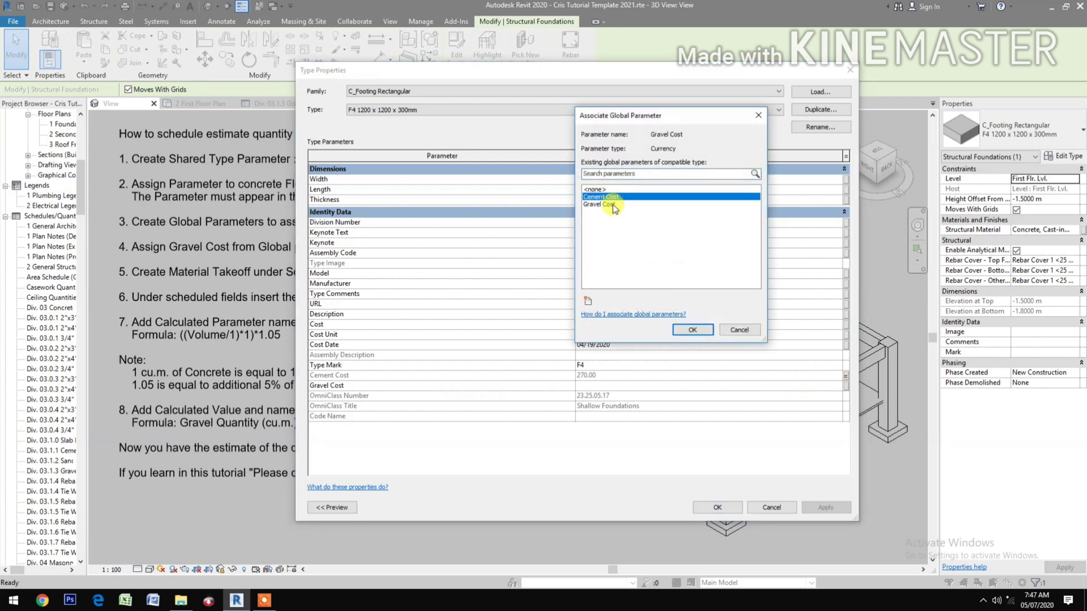
left_click(693, 330)
left_click(703, 510)
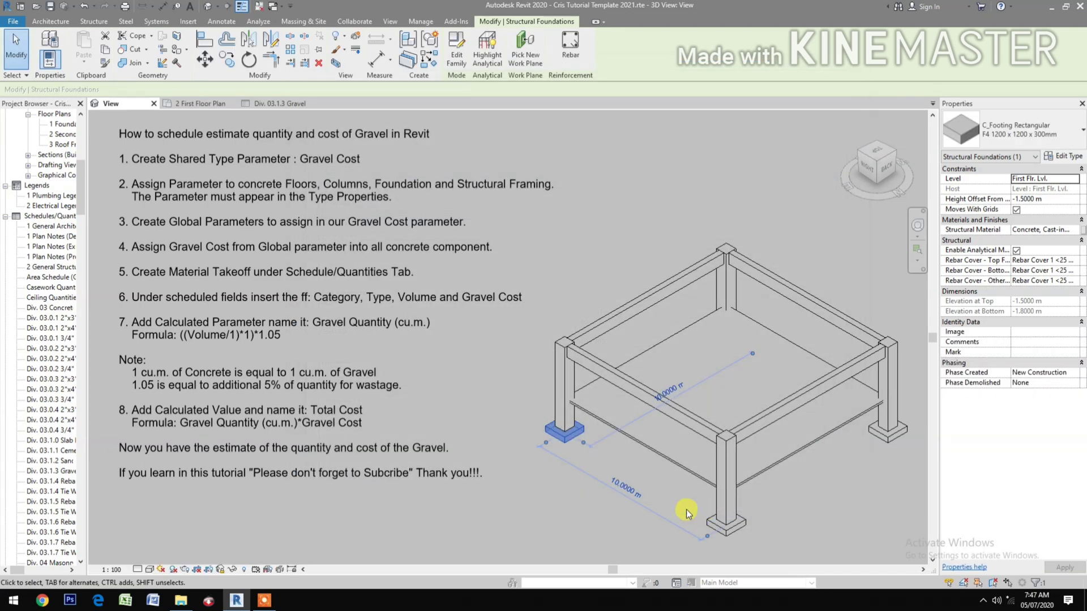
Link the C5 600 x 600mm column type's Gravel Cost to the global Gravel Cost.
left_click(565, 394)
left_click(1064, 158)
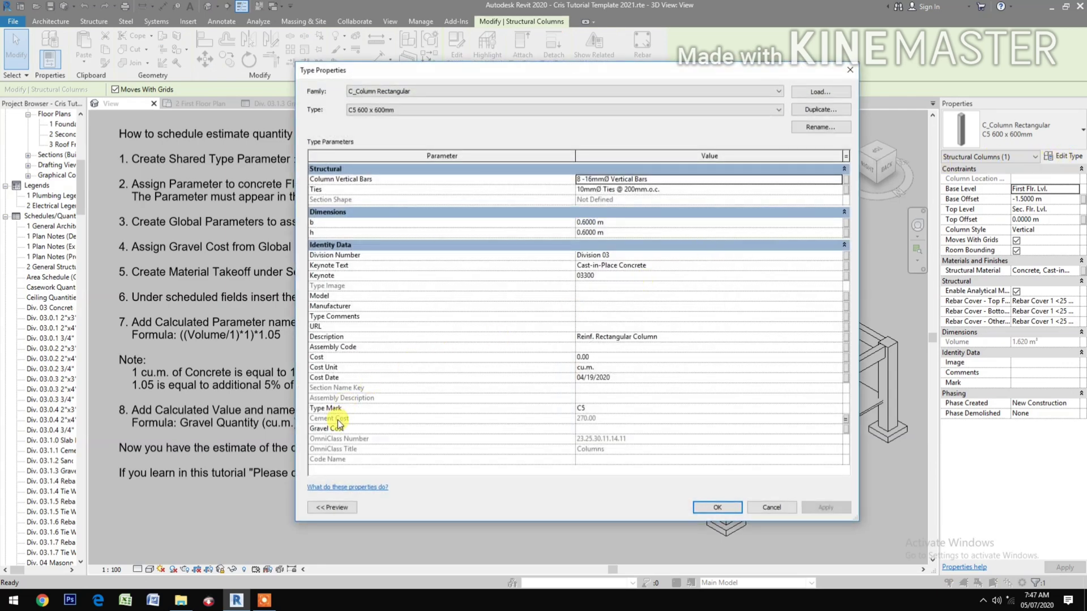
left_click(846, 431)
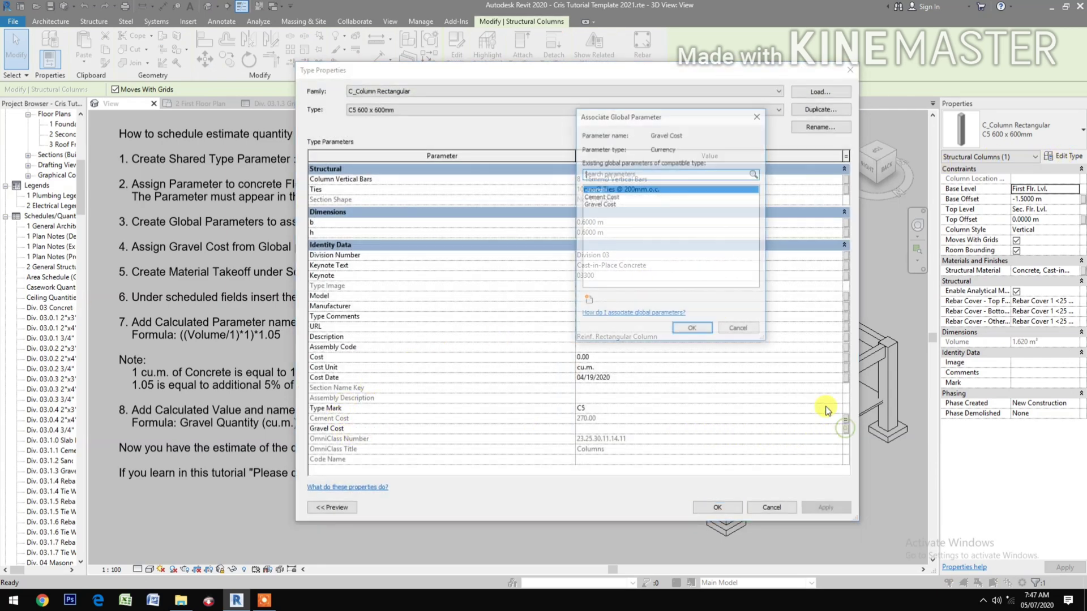
left_click(604, 205)
left_click(693, 331)
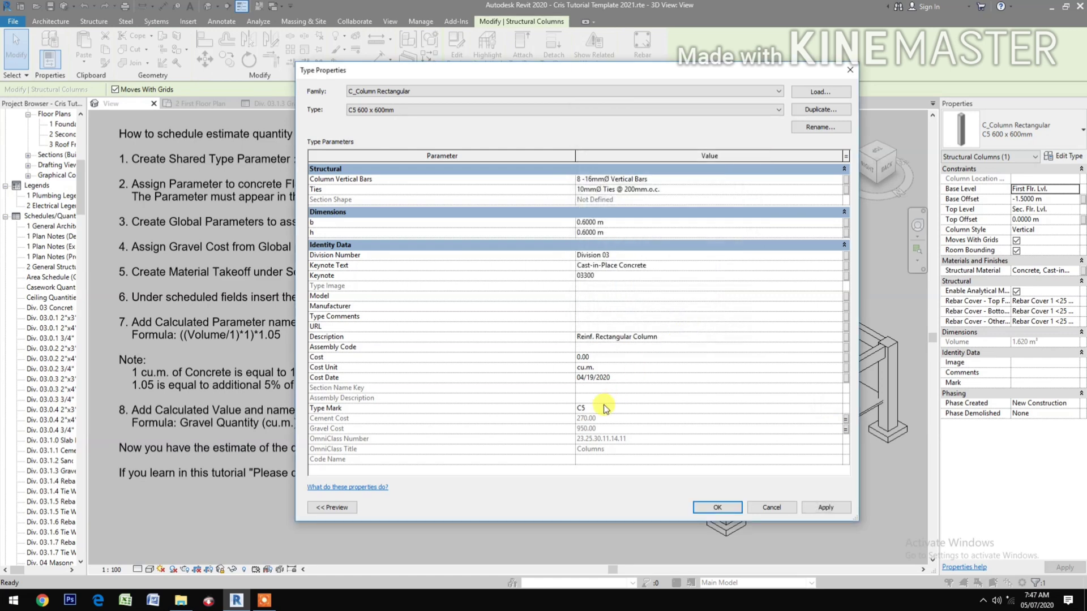
left_click(712, 505)
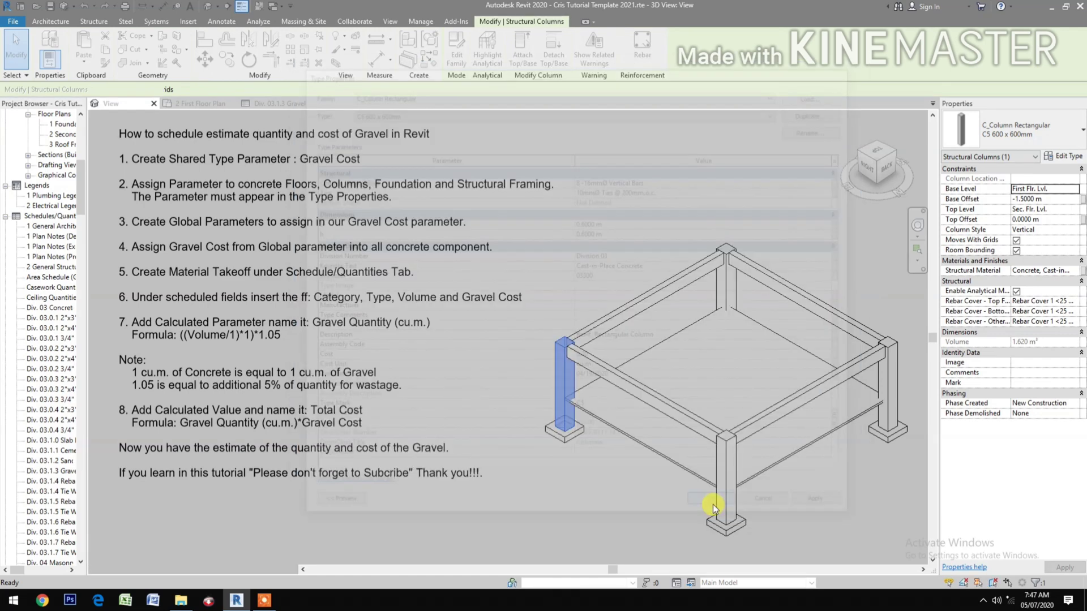
Link the Concrete Slab 100mm floor type's Gravel Cost to the global Gravel Cost.
left_click(625, 431)
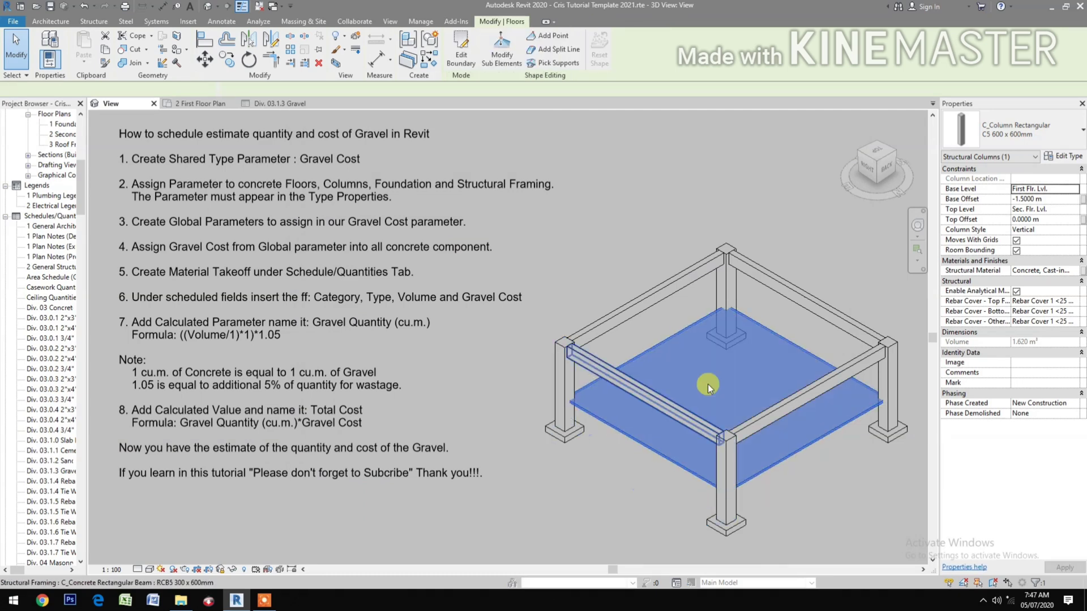
left_click(1057, 158)
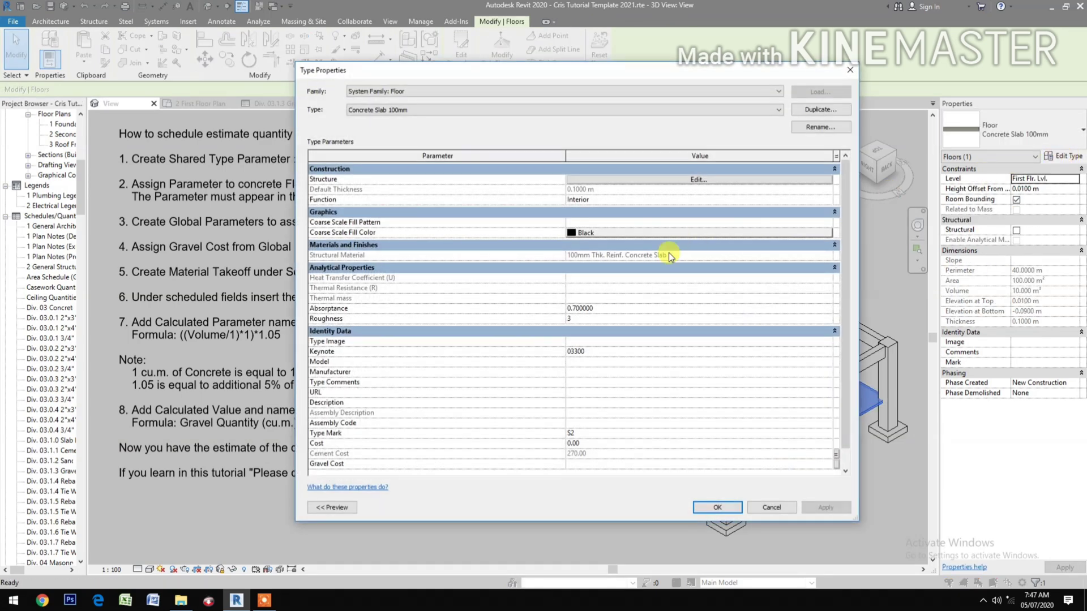
scroll(574, 330, "down", 1)
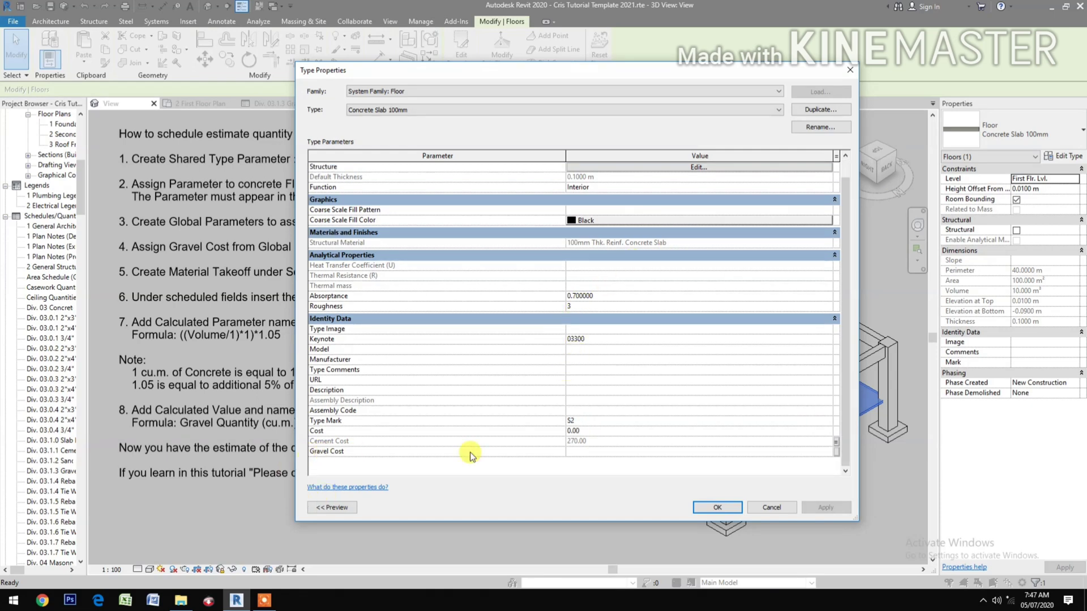
left_click(836, 453)
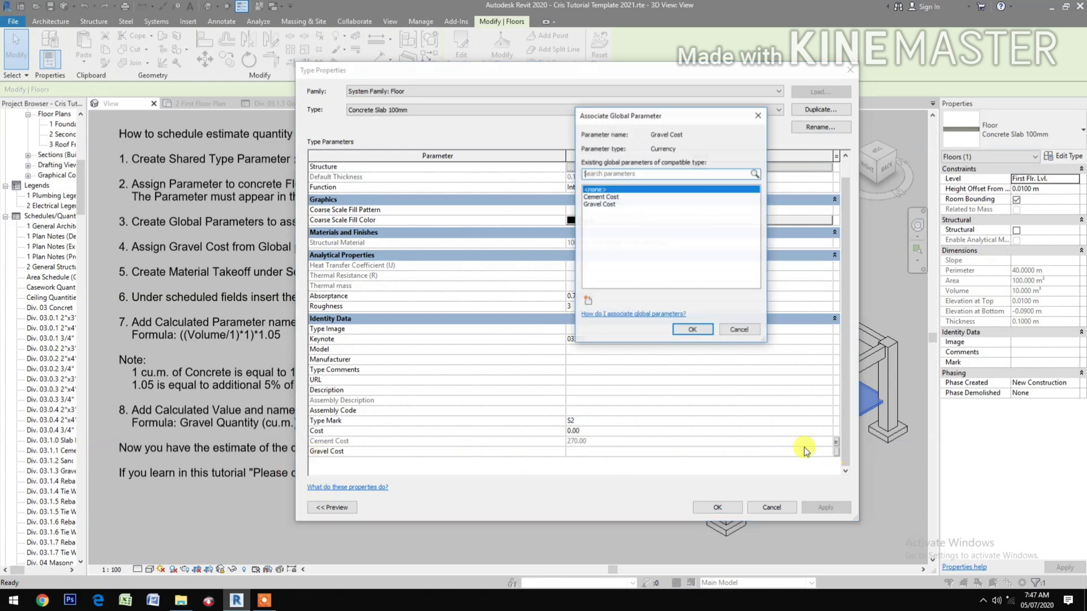
left_click(604, 205)
left_click(683, 326)
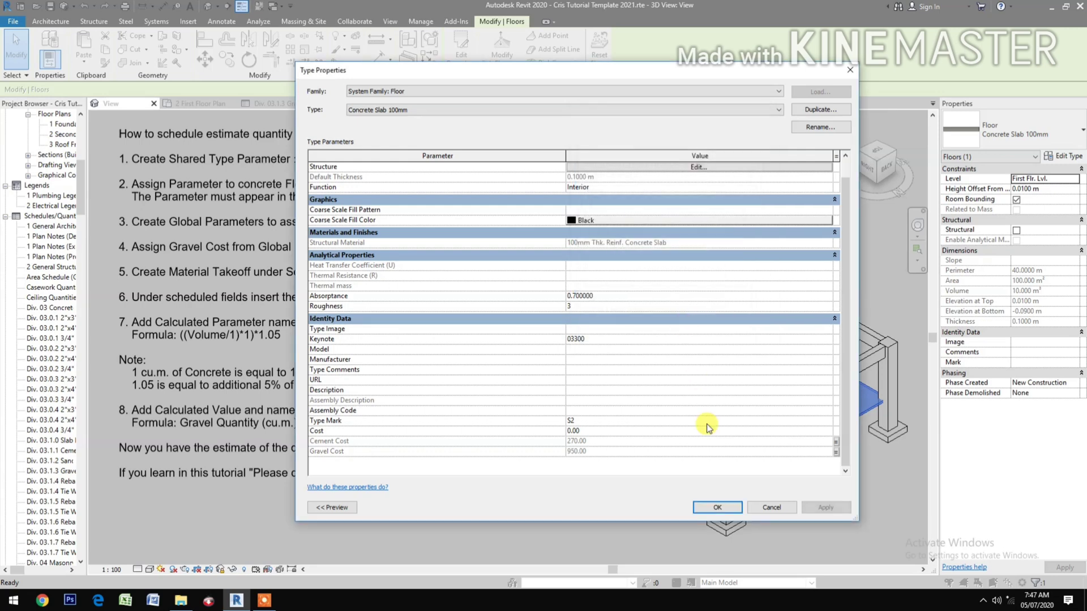
left_click(731, 508)
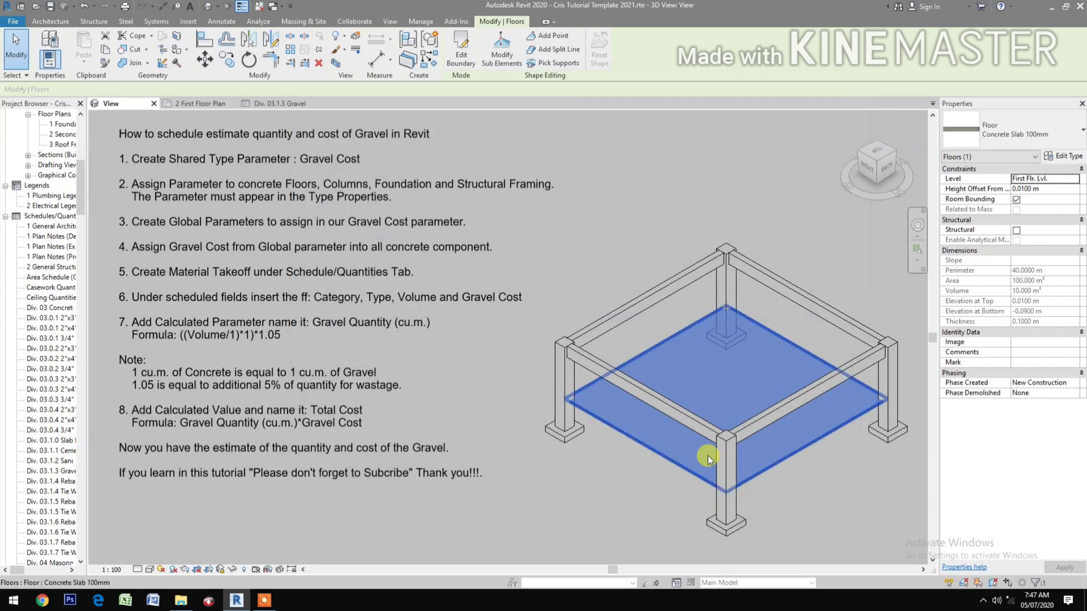
Link the RCB5 300 x 600mm beam type's Gravel Cost to the global Gravel Cost.
left_click(705, 422)
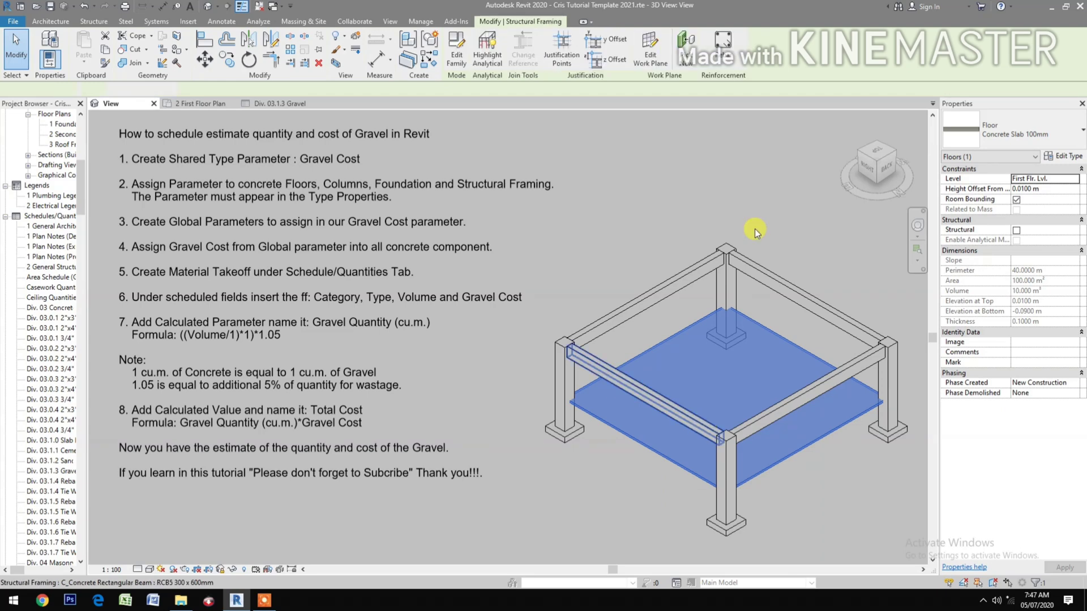
left_click(1067, 156)
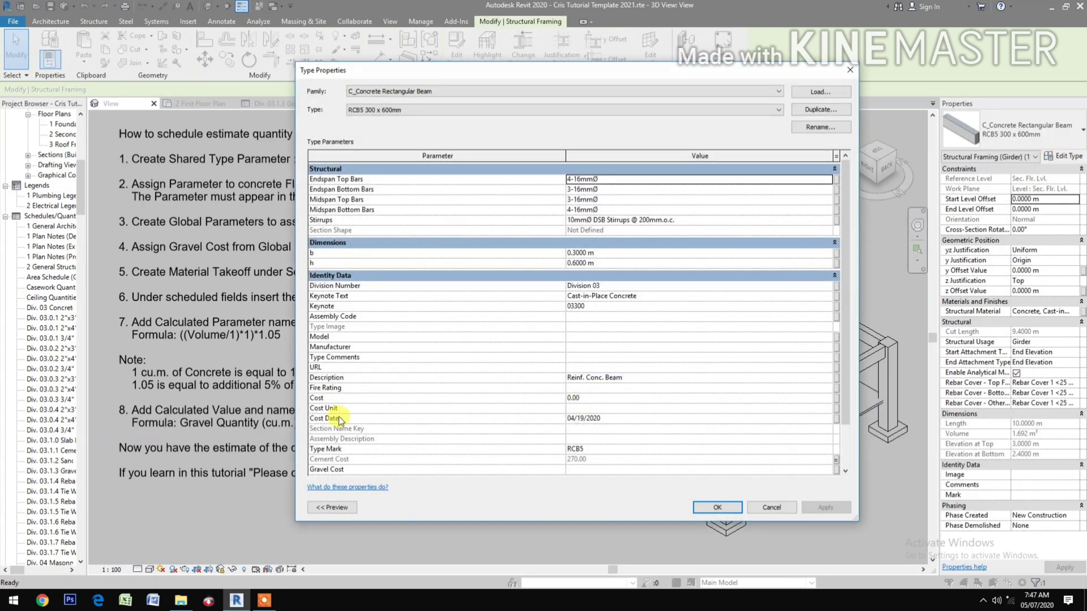
scroll(319, 446, "down", 2)
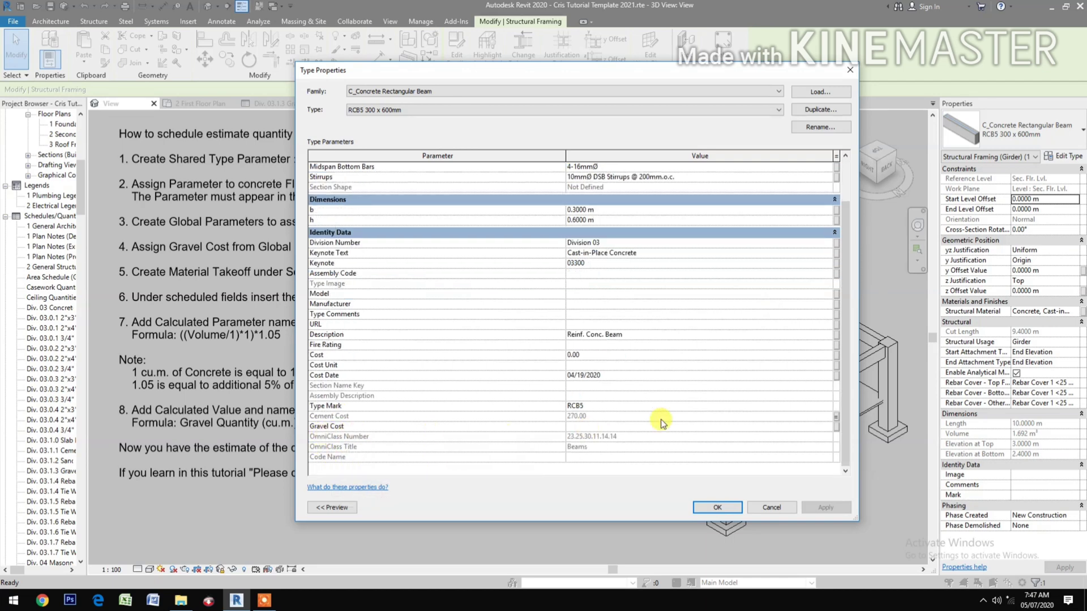
left_click(837, 427)
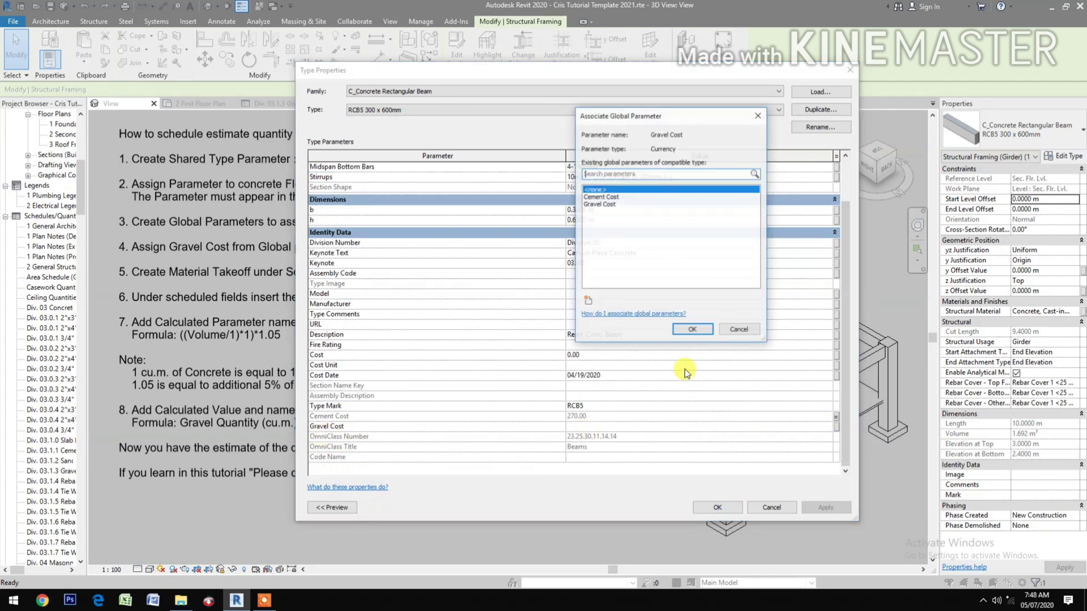
left_click(605, 205)
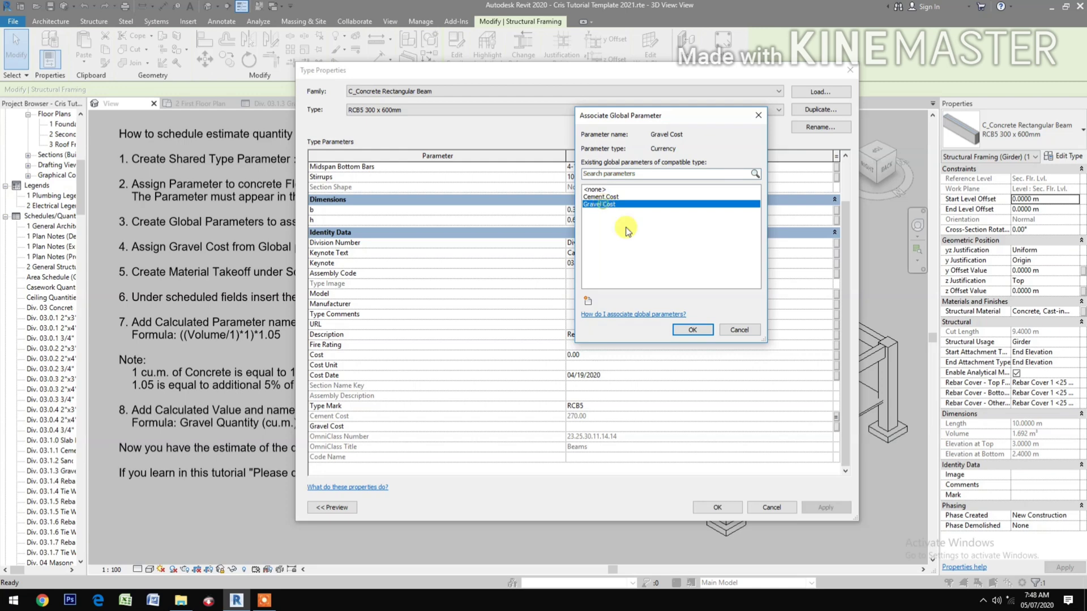
left_click(688, 330)
left_click(715, 508)
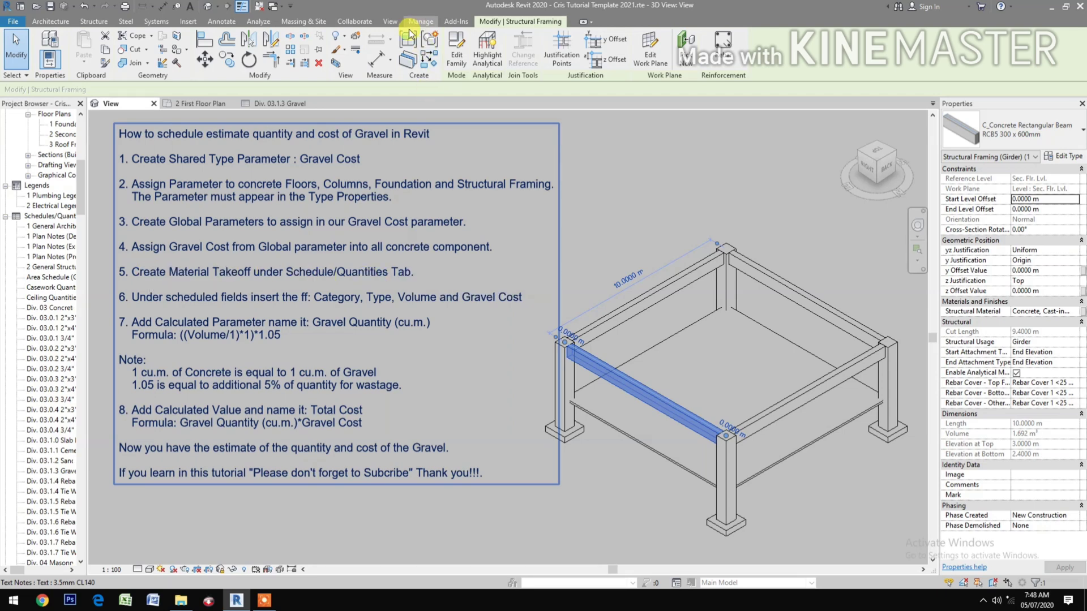
Create a new multi-category material takeoff schedule set to the New Construction phase.
left_click(393, 22)
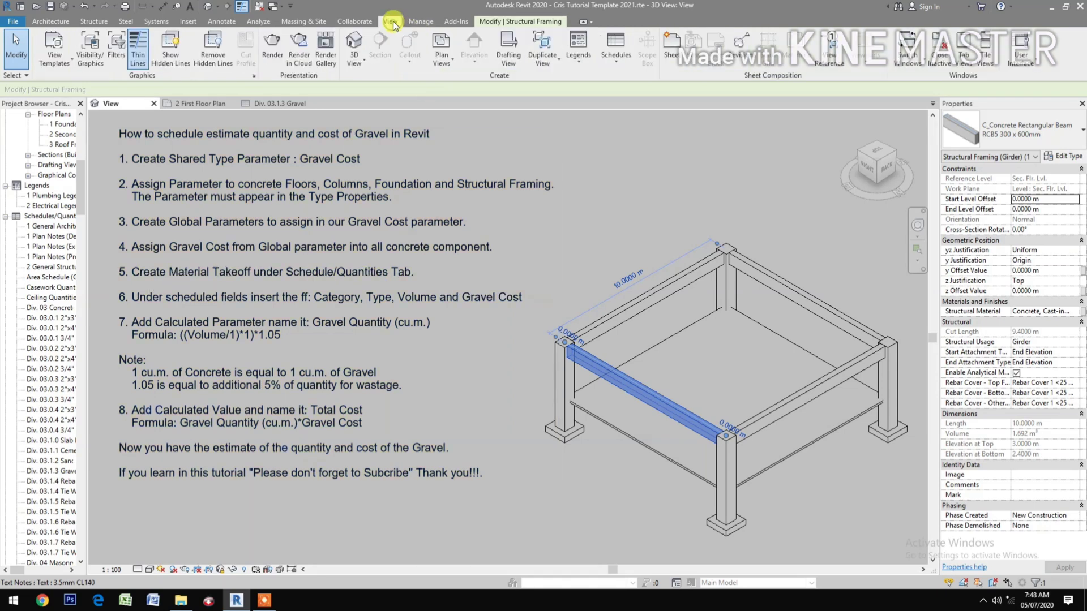
left_click(616, 64)
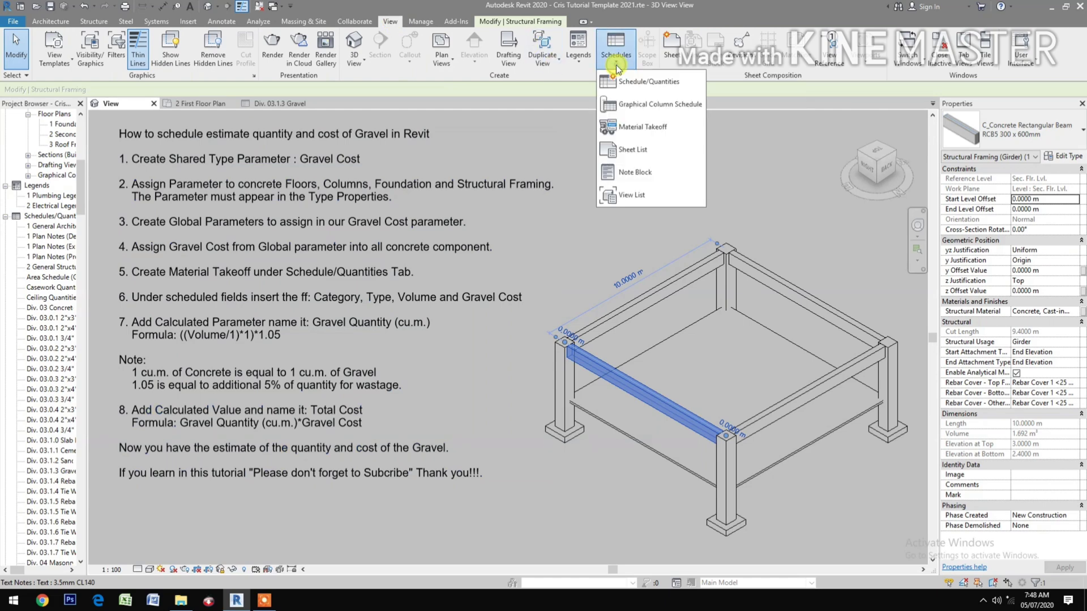
left_click(634, 127)
left_click_drag(580, 200, 740, 124)
left_click(727, 203)
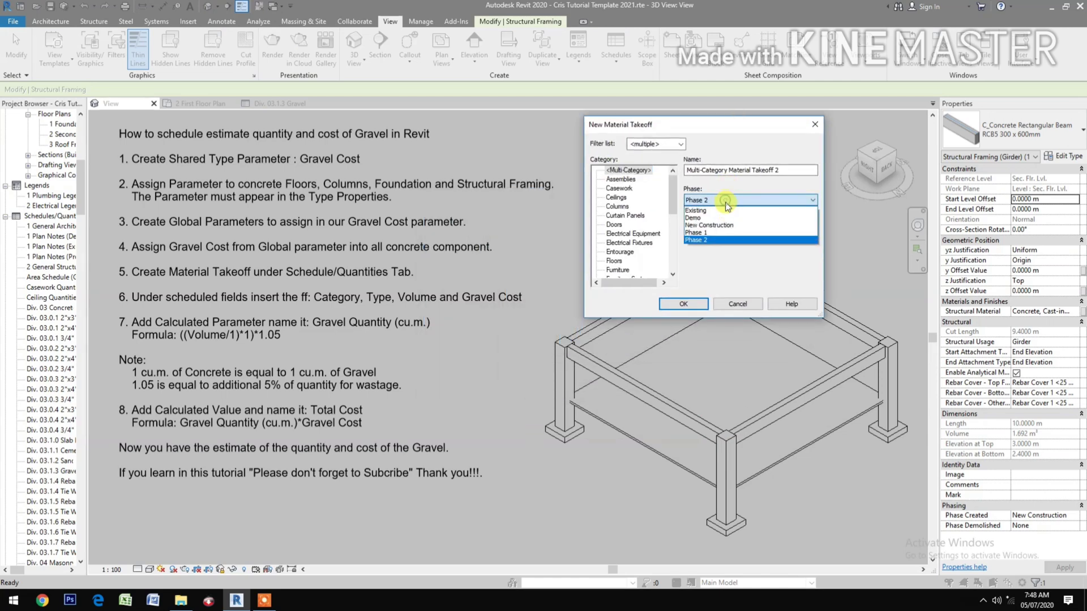
left_click(722, 223)
left_click(674, 305)
left_click_drag(684, 136, 728, 131)
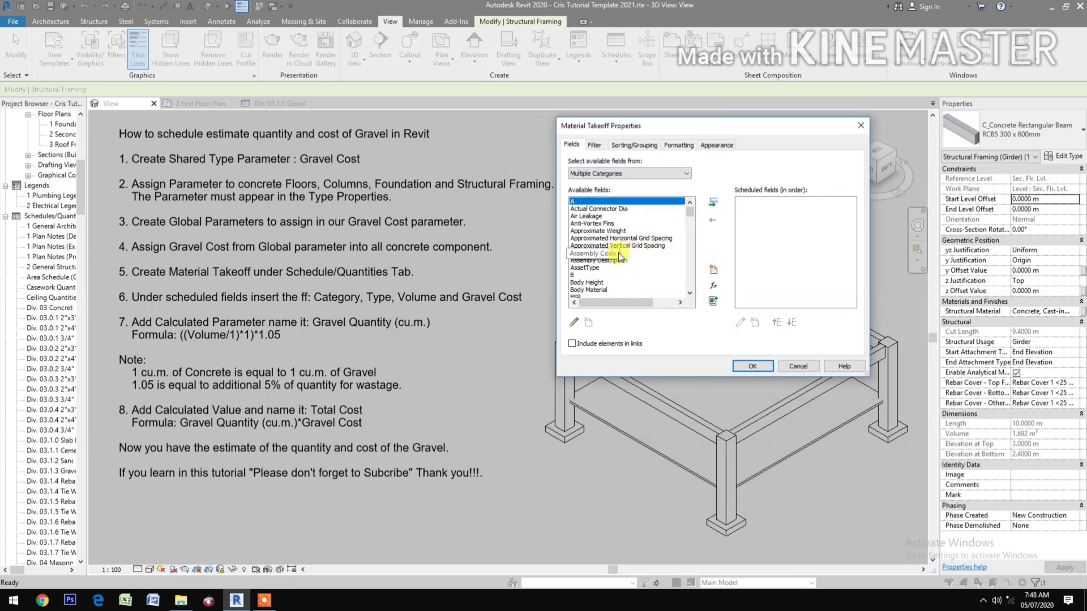
Add Category and Type to the takeoff's scheduled fields.
scroll(620, 256, "down", 2)
left_click(588, 267)
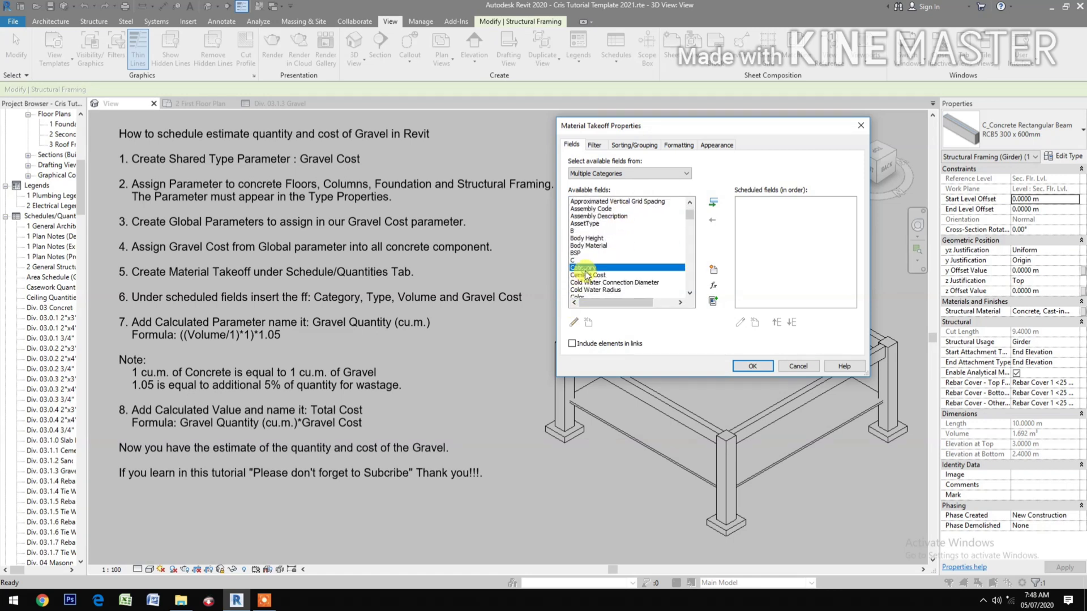
left_click(714, 202)
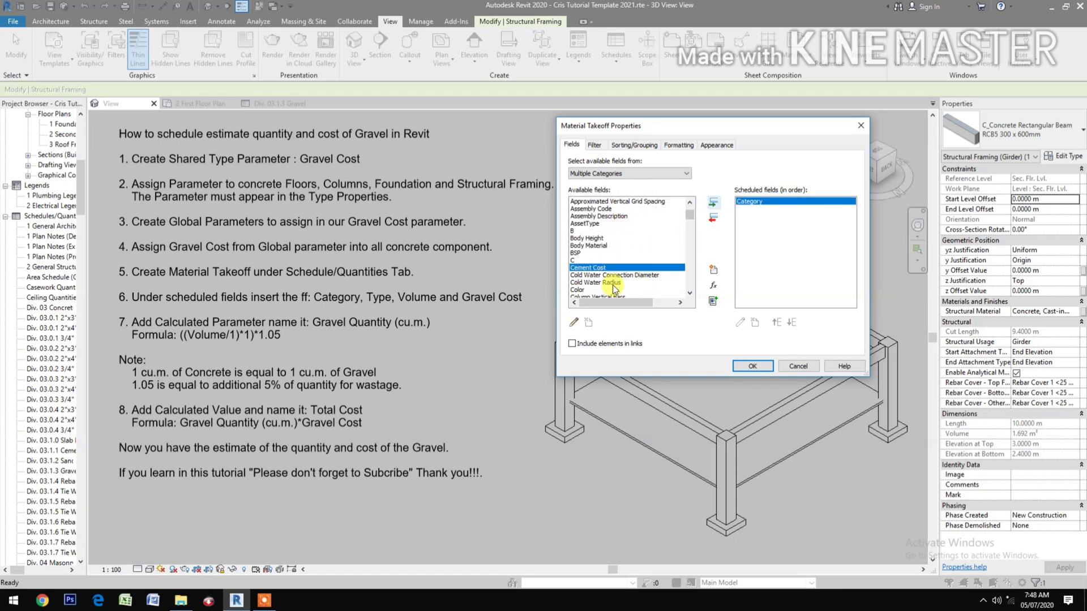
scroll(614, 276, "down", 6)
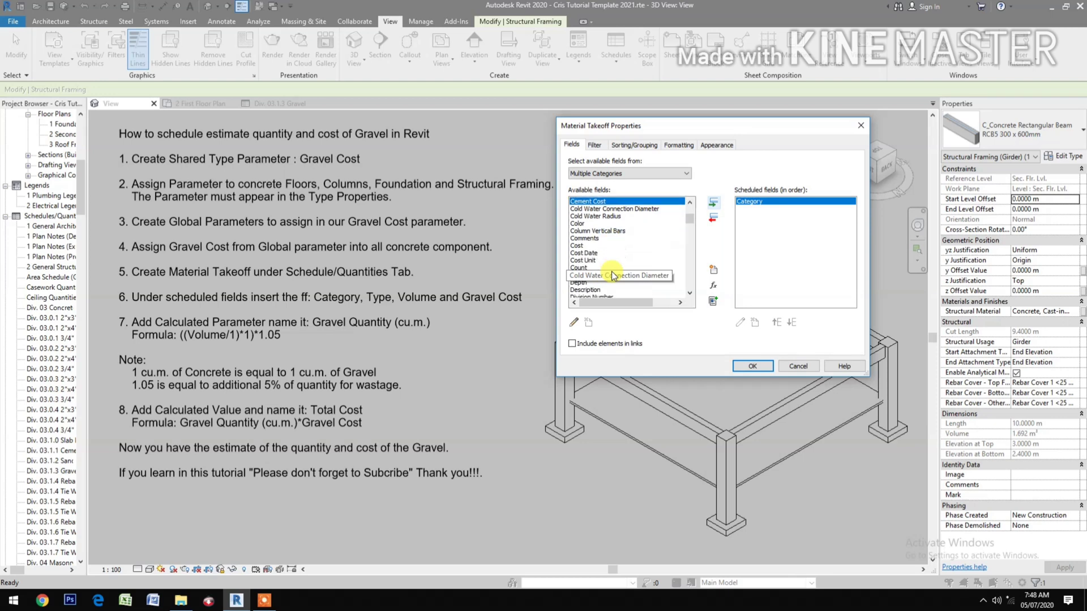
scroll(613, 276, "down", 8)
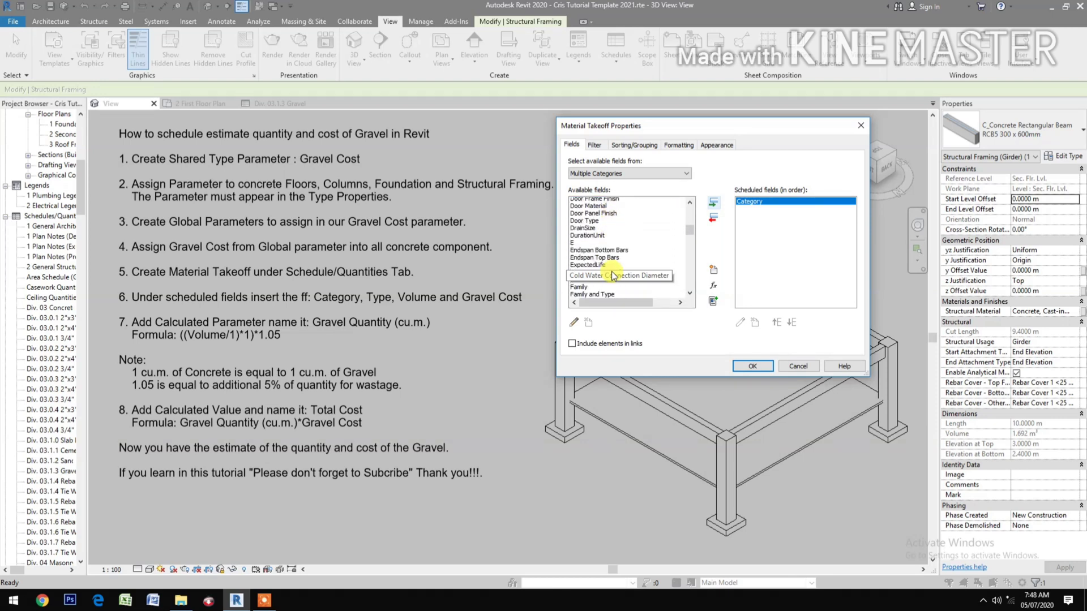
scroll(613, 276, "down", 8)
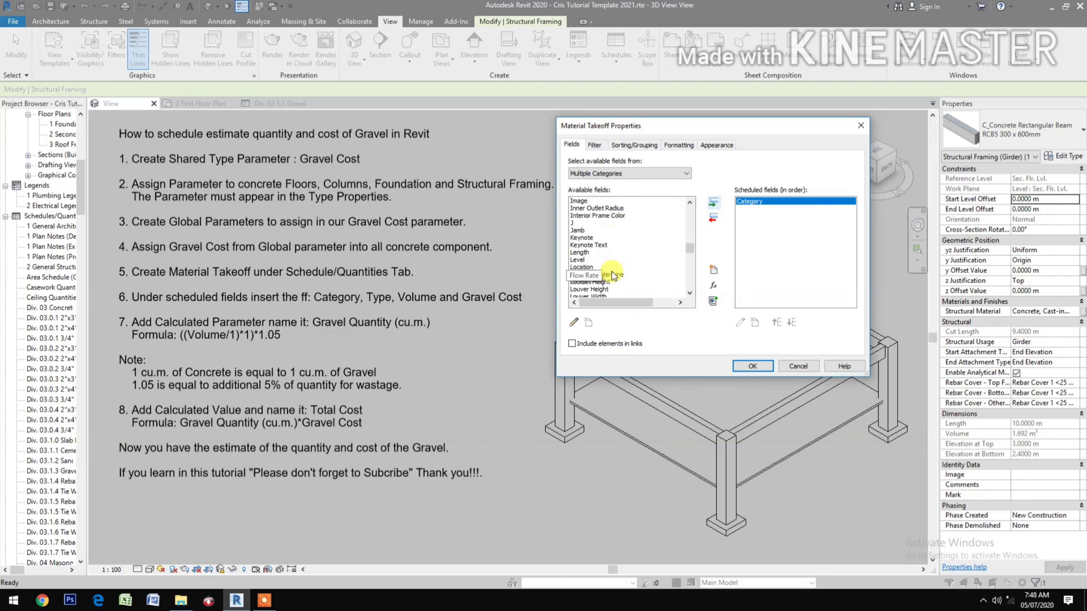
scroll(613, 276, "down", 10)
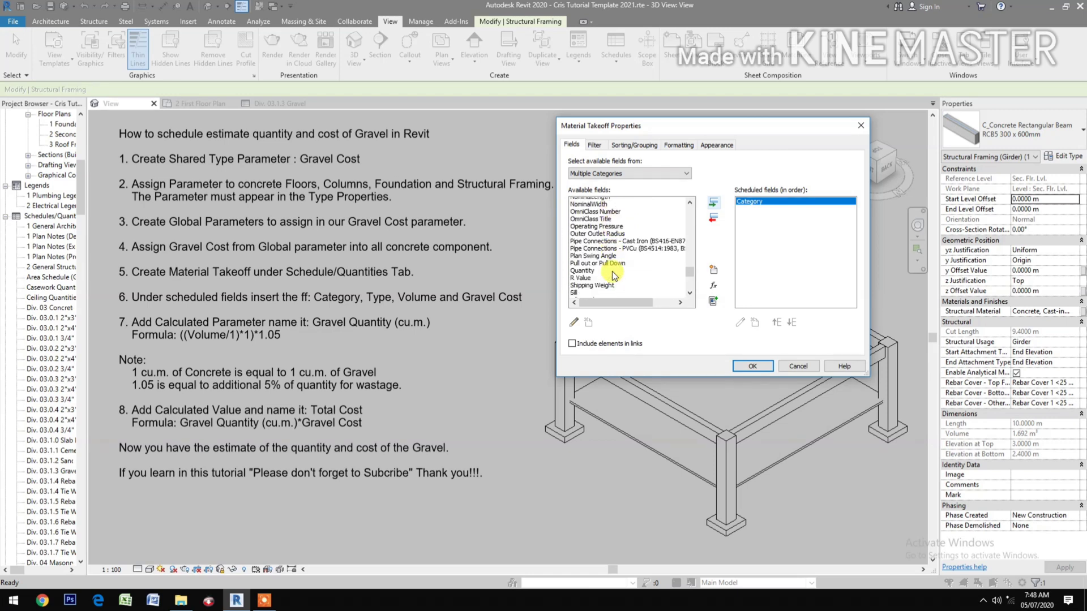
left_click(589, 253)
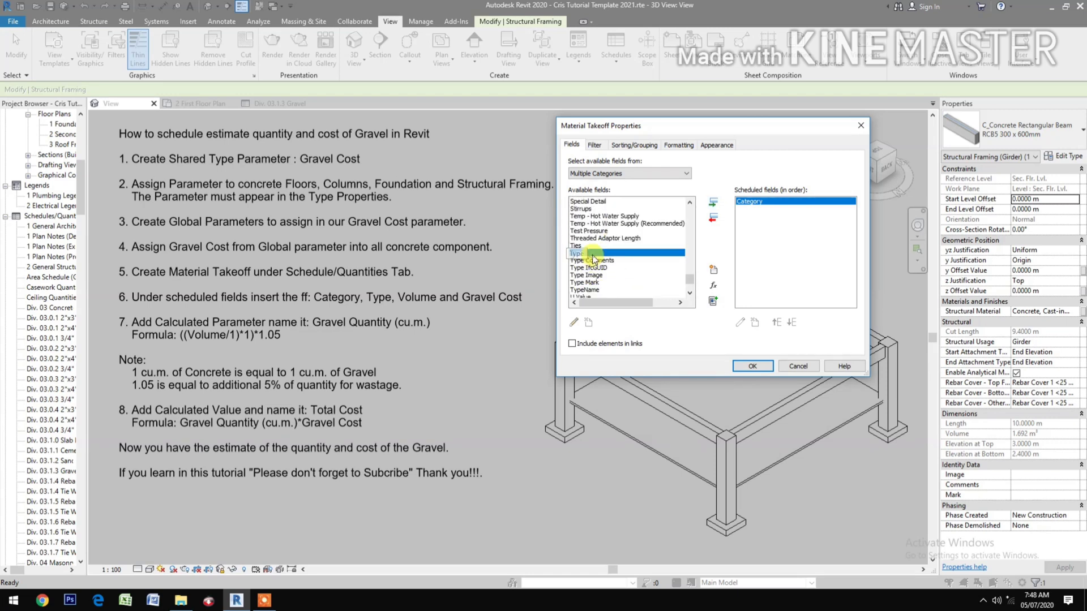
left_click(713, 203)
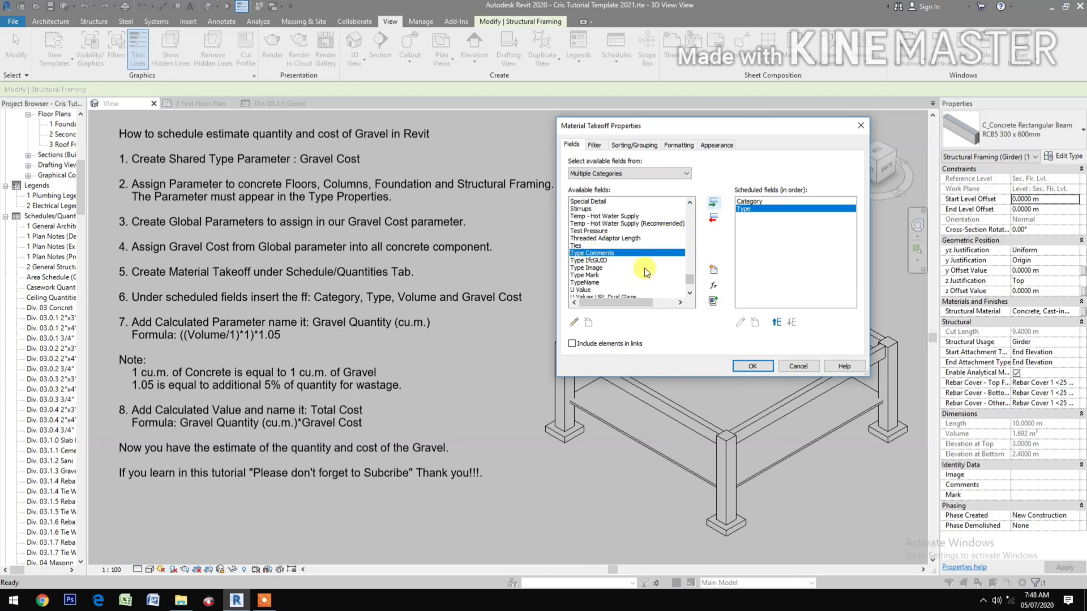
Add Material: Volume and Gravel Cost to the scheduled fields.
scroll(645, 264, "up", 7)
scroll(644, 263, "up", 3)
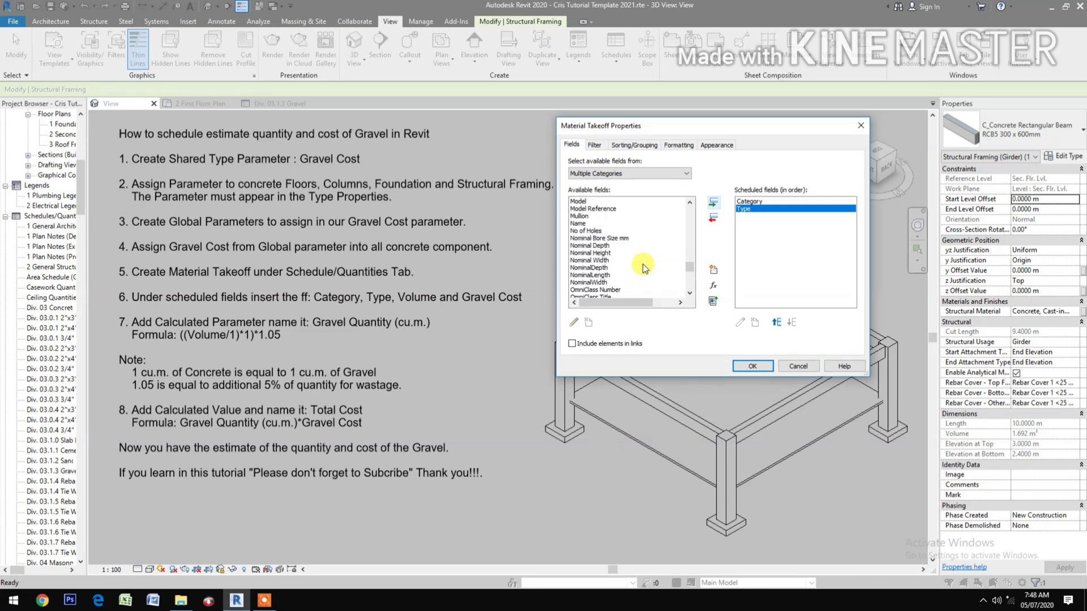
scroll(643, 264, "up", 3)
scroll(644, 262, "up", 3)
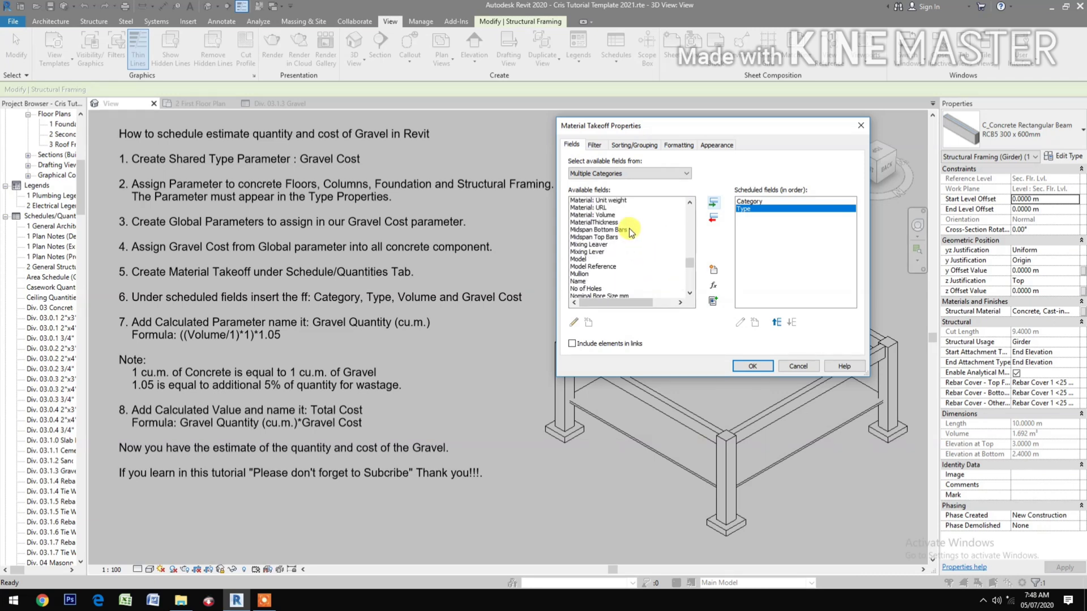
left_click(604, 245)
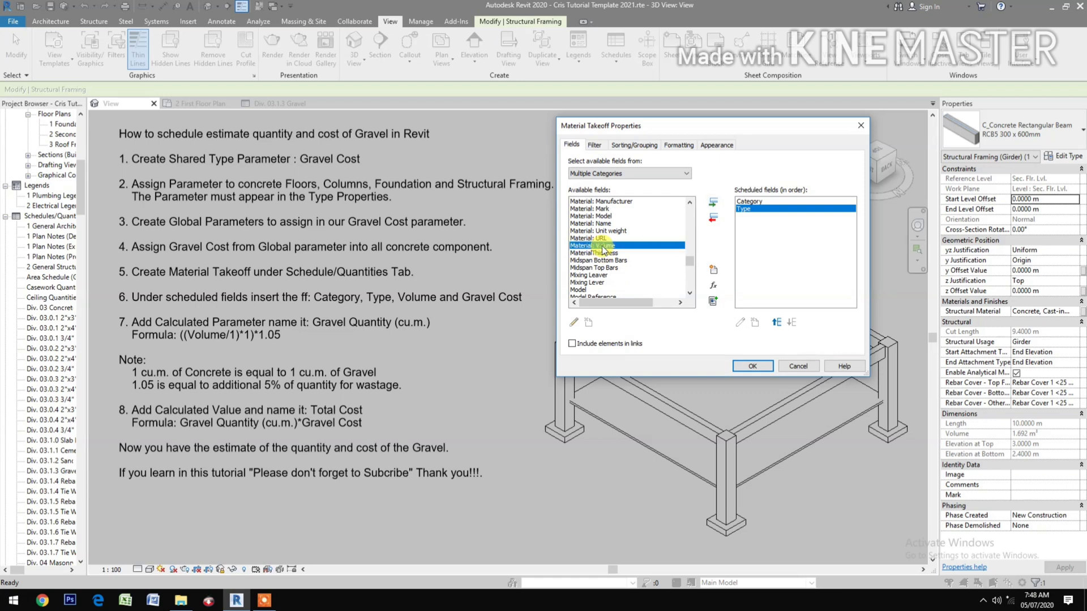
left_click(714, 203)
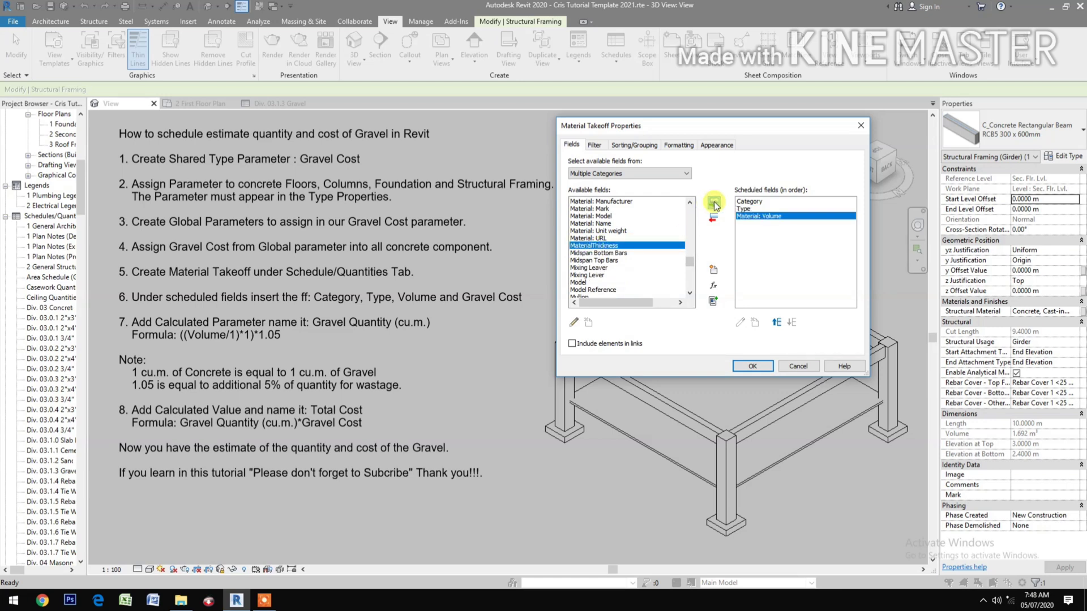
scroll(623, 252, "up", 2)
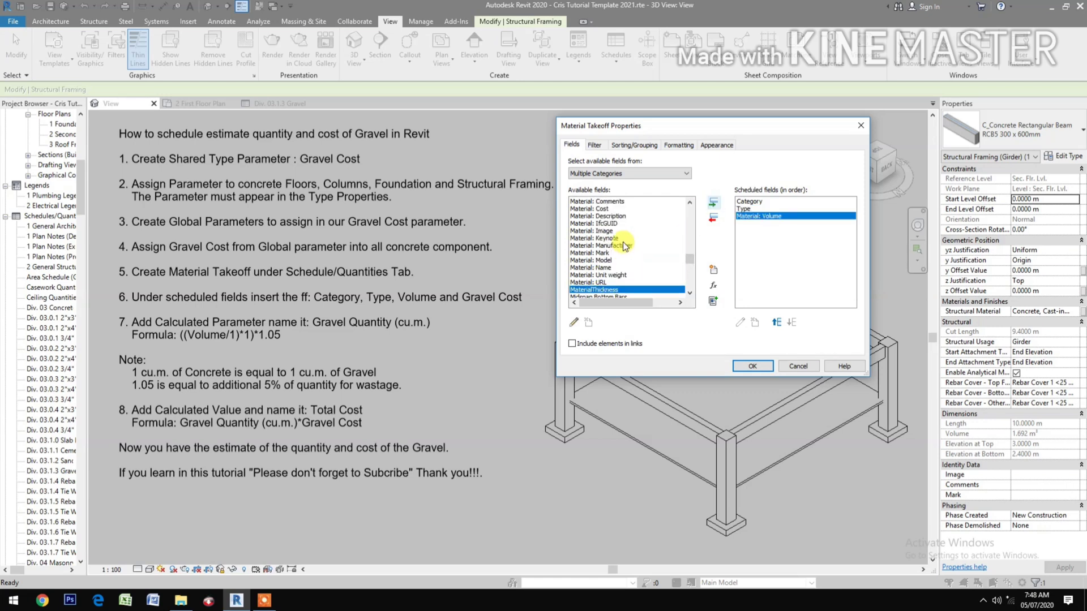
scroll(623, 242, "up", 10)
scroll(623, 242, "up", 8)
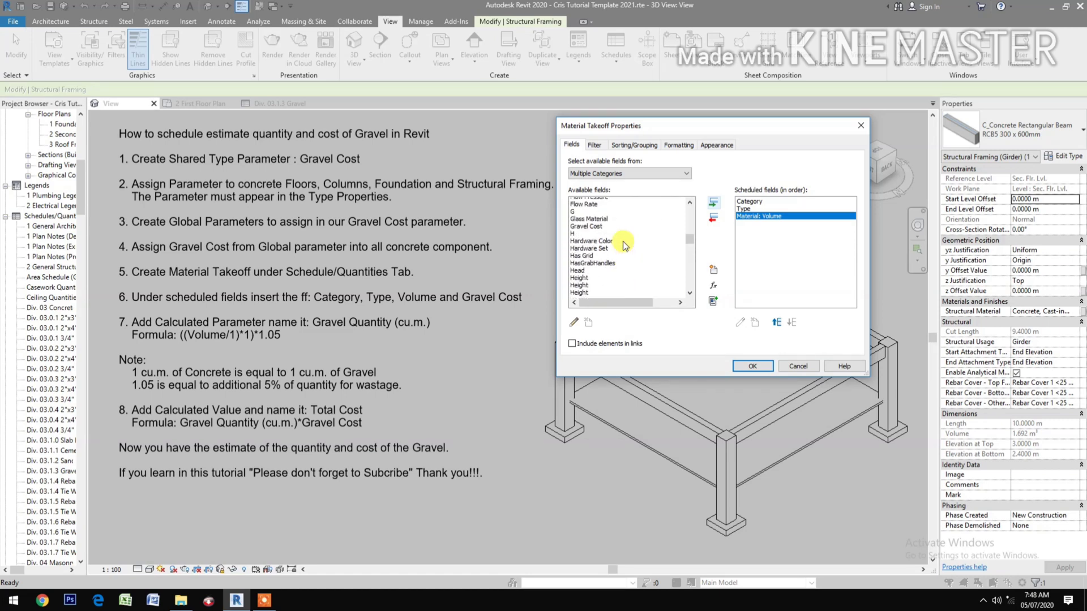
left_click(586, 231)
left_click(713, 203)
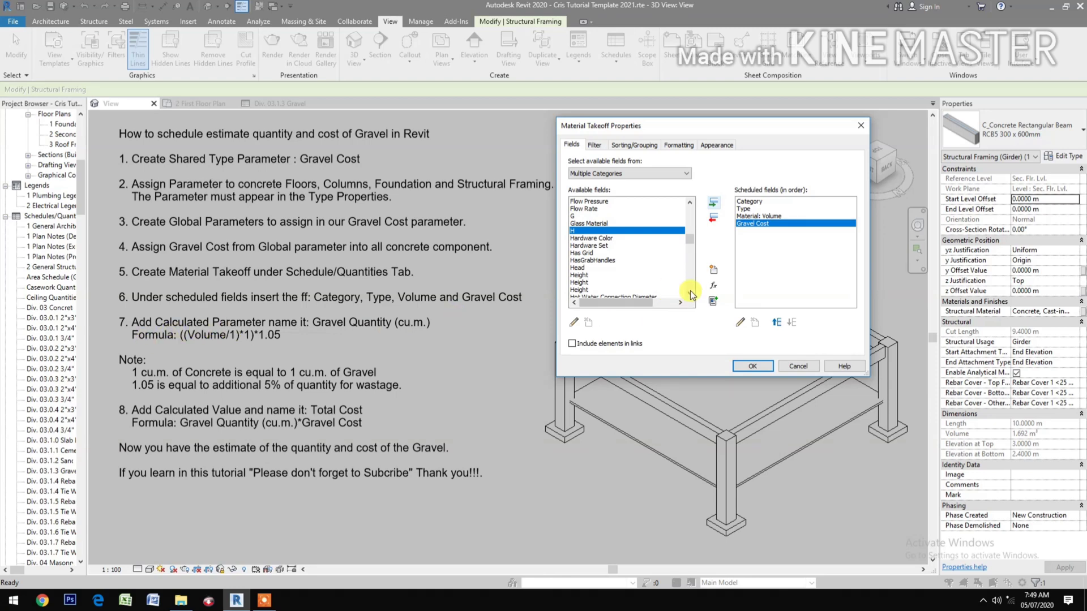
Add calculated field Gravel Quantity (cu.m.) = ((Material: Volume/1)*1)*1.05, placed above Gravel Cost.
left_click(713, 285)
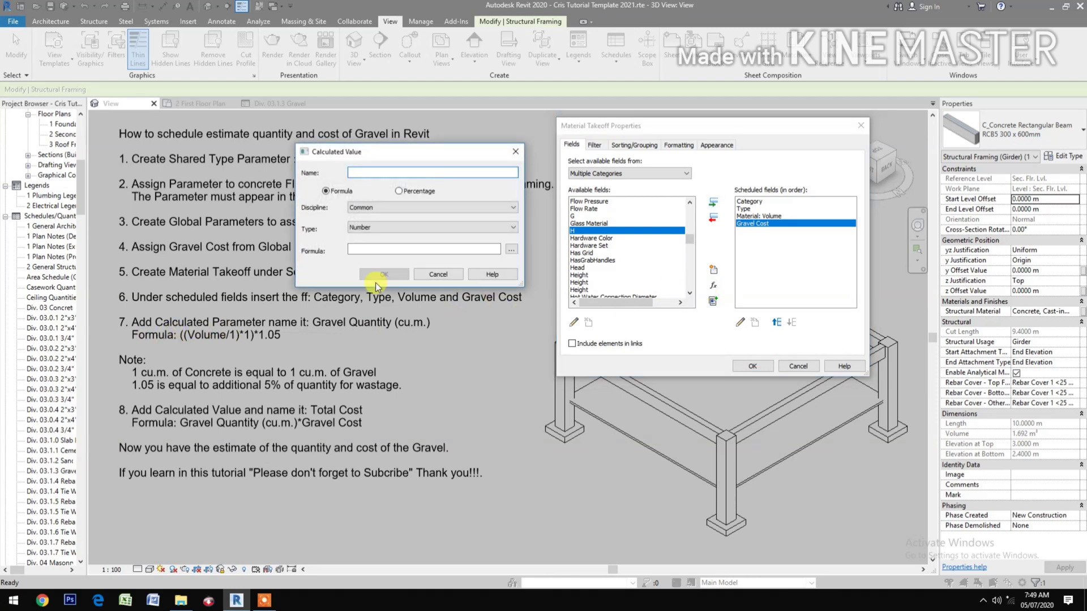
type("Gravel Quantity (cu.m.")
left_click(511, 249)
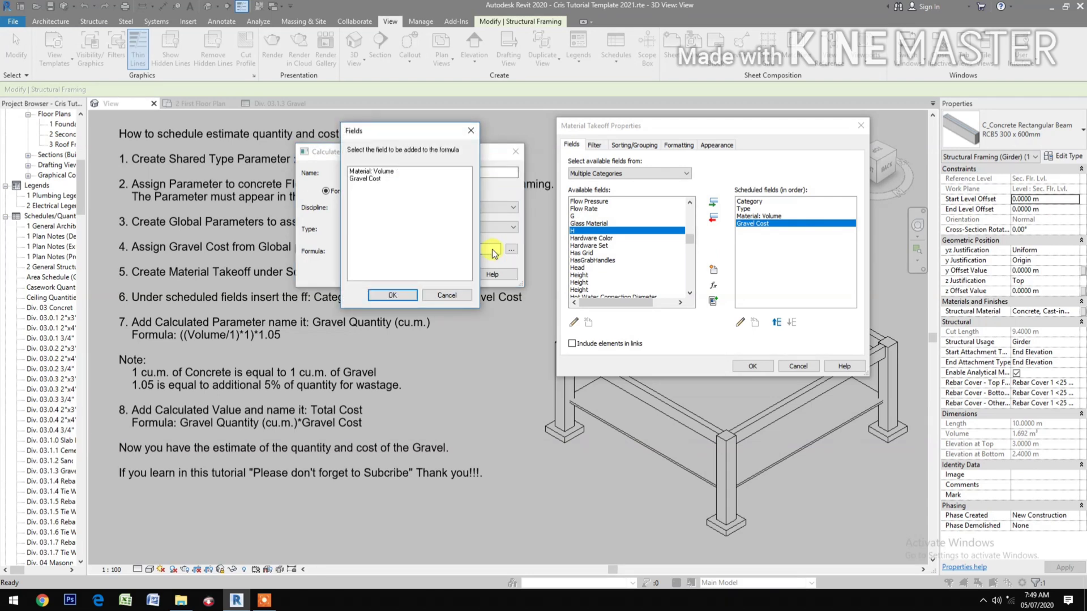
left_click(376, 172)
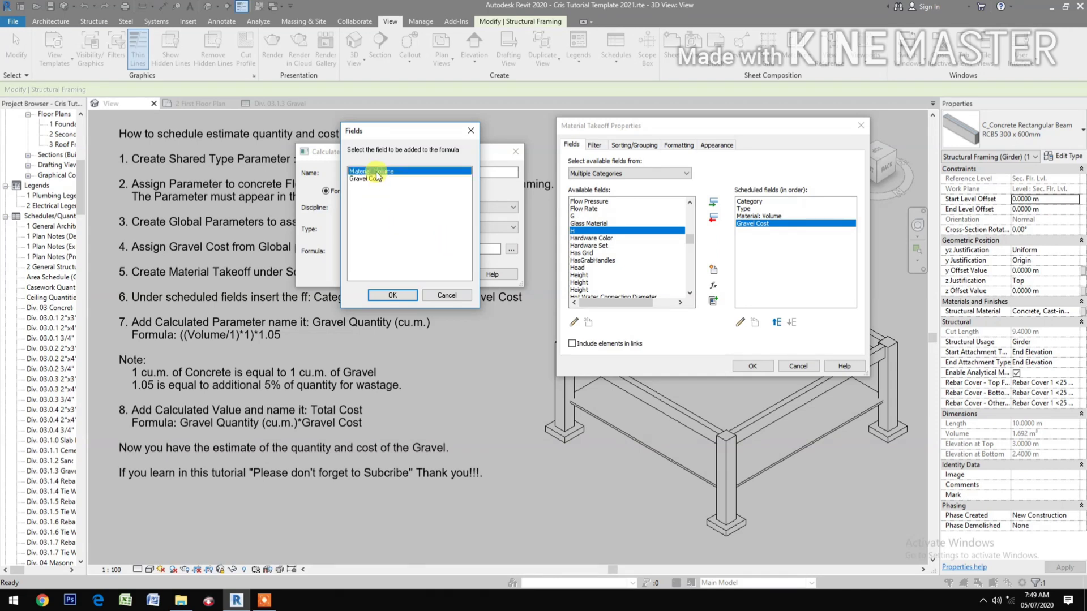
left_click(385, 295)
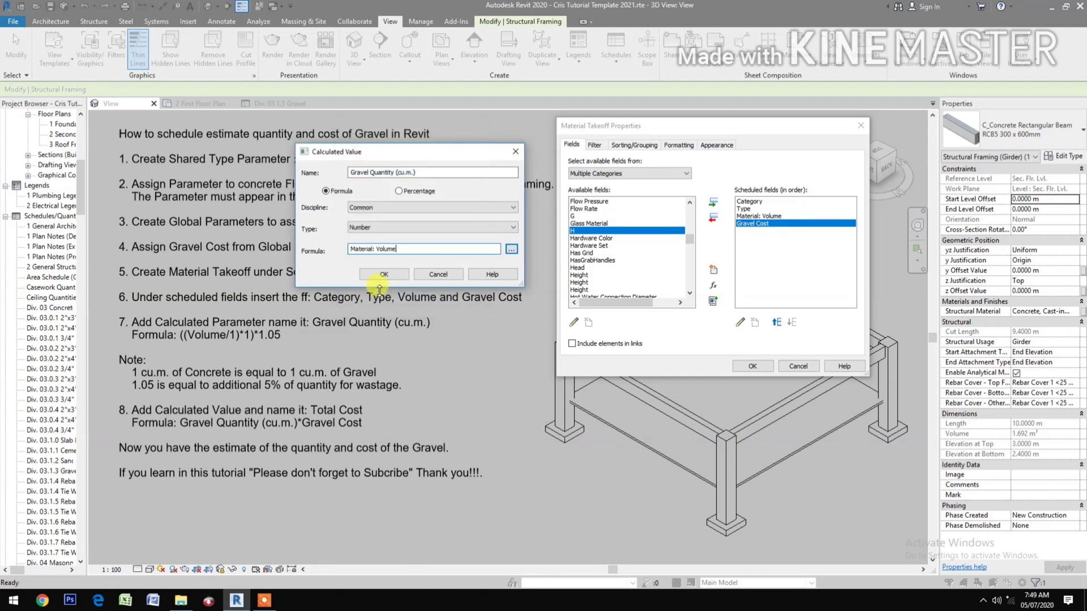
type("/")
type("(")
type("(")
left_click(372, 273)
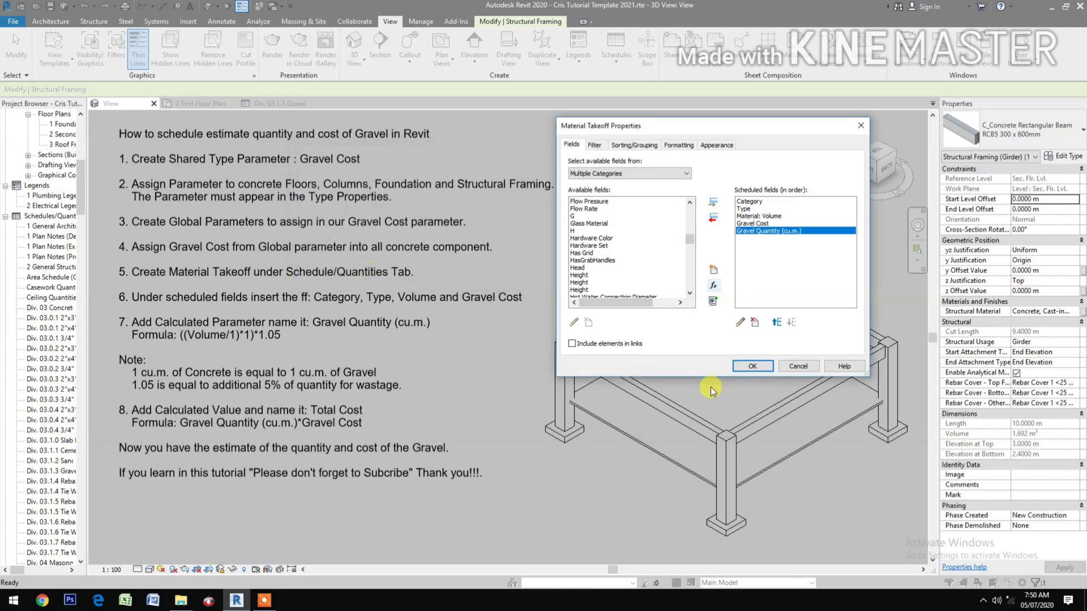
left_click(777, 323)
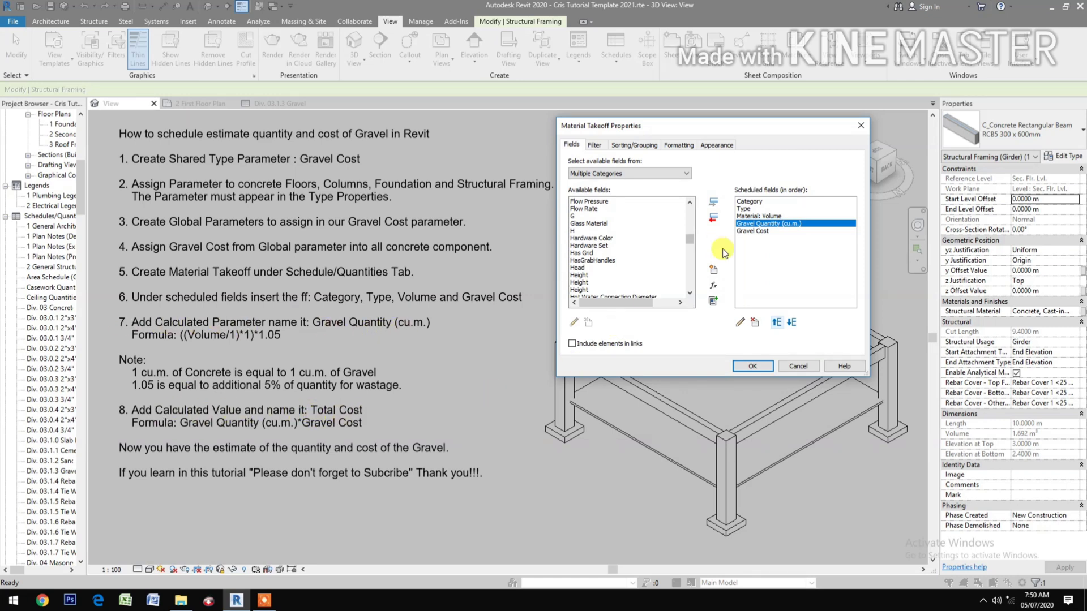
Add a calculated field Total Cost with the formula [Gravel Quantity (cu.m.)]*Gravel Cost.
left_click(714, 285)
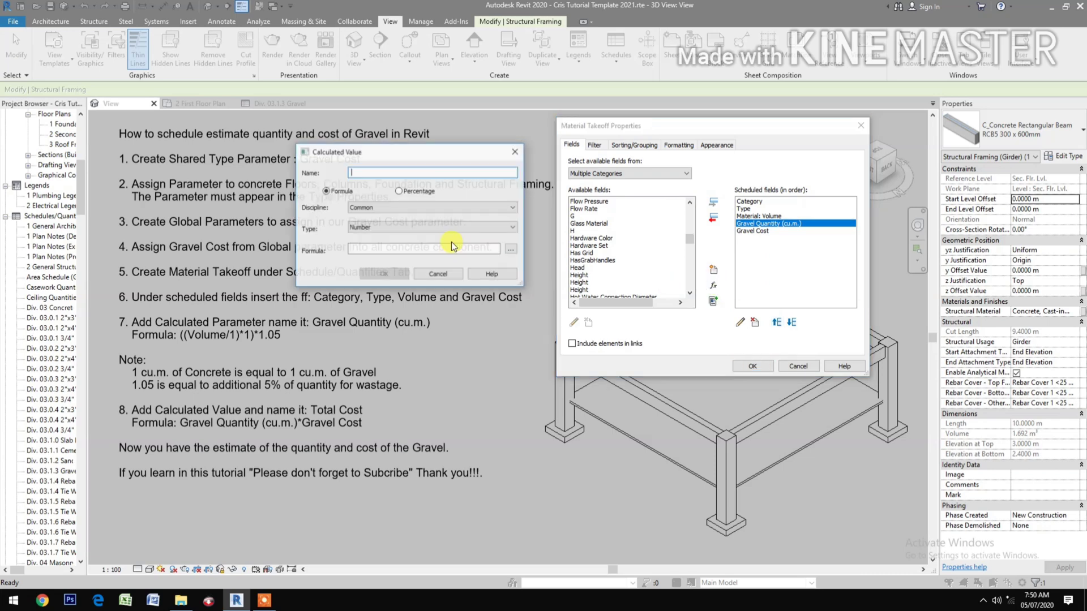
type("Total Cost")
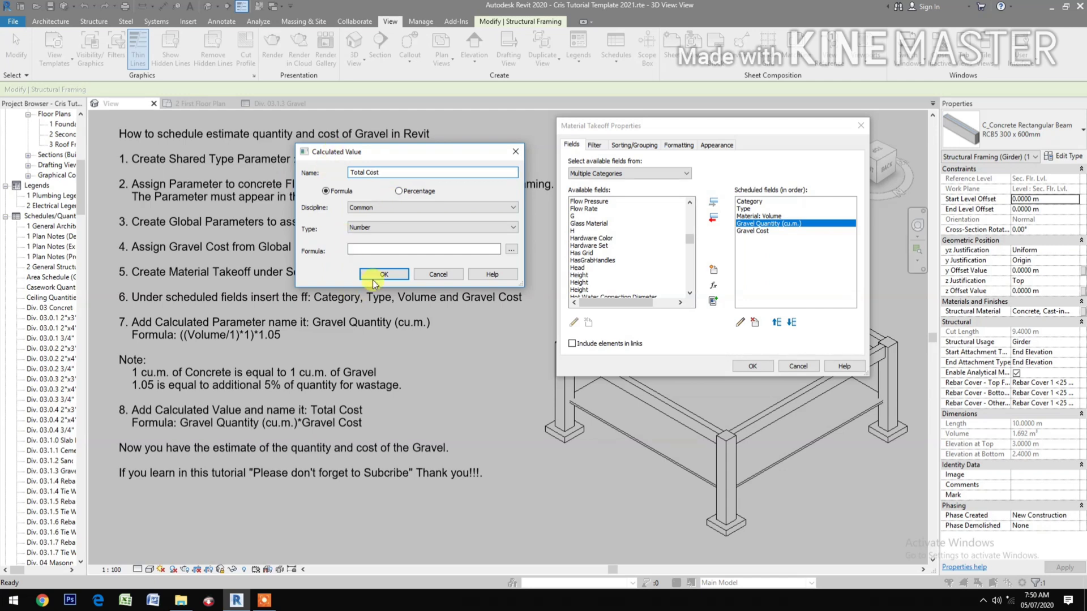
left_click(511, 251)
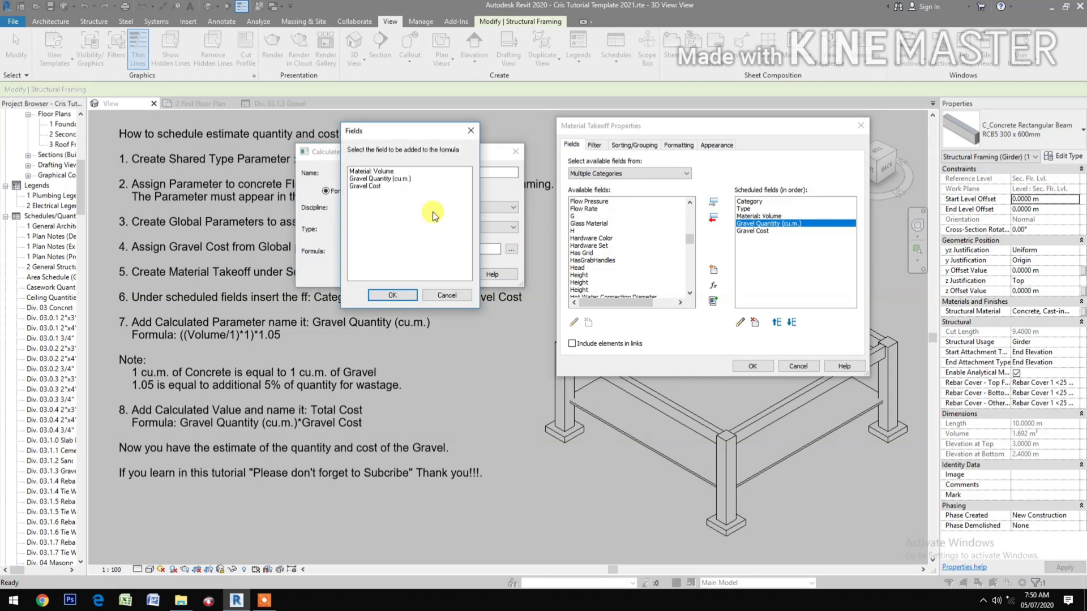
left_click(404, 179)
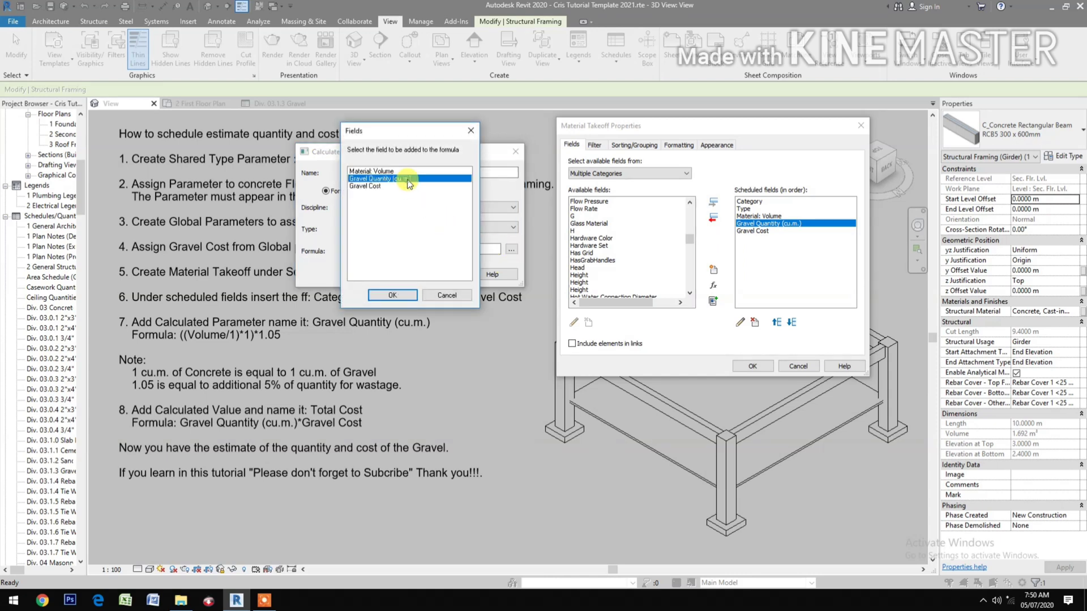
left_click(396, 297)
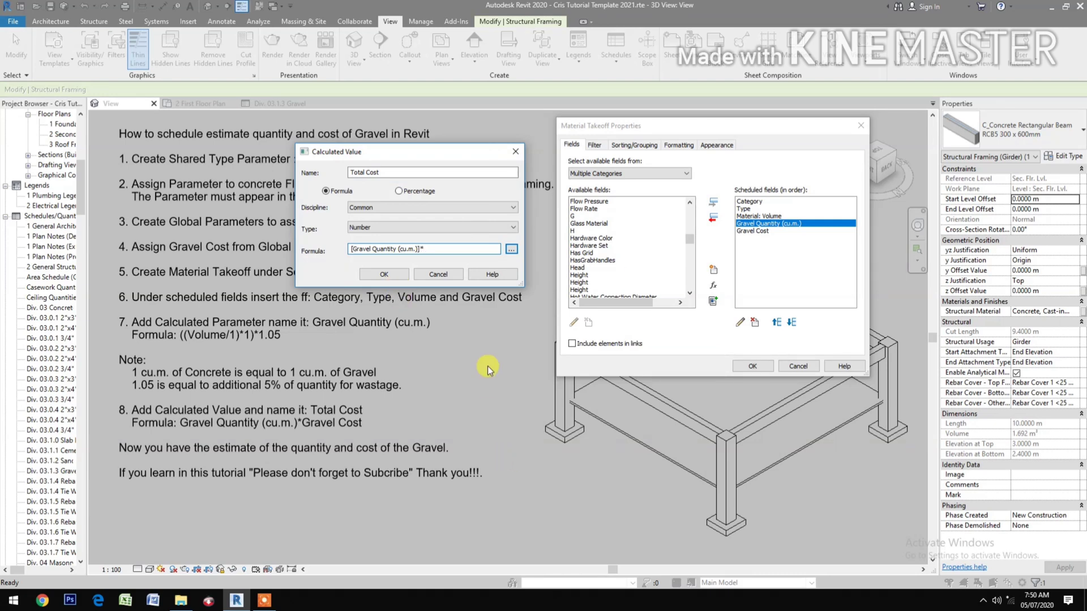
left_click(511, 250)
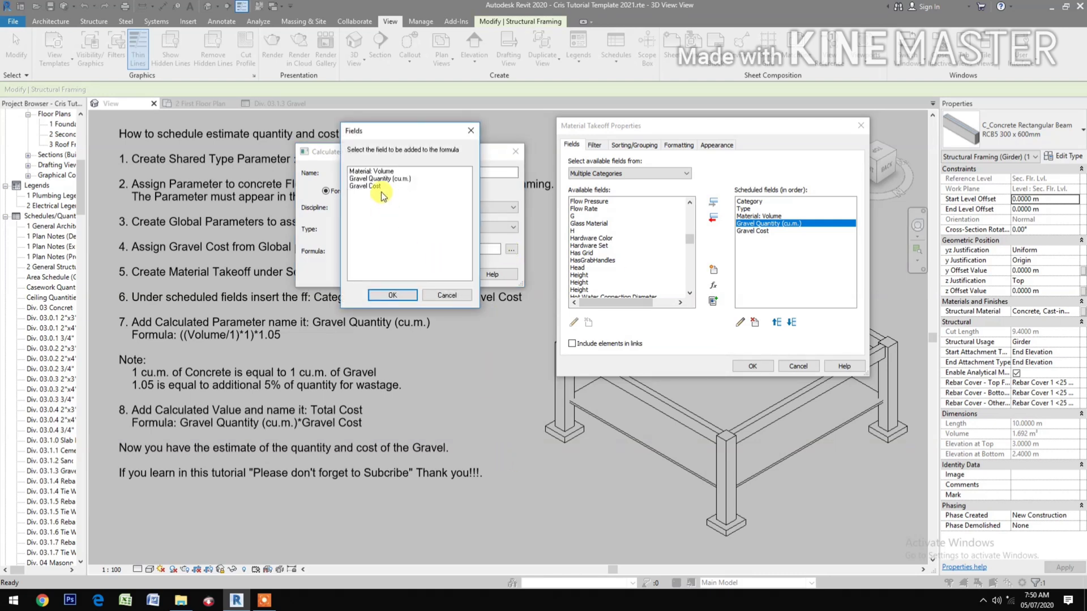
left_click(365, 186)
left_click(393, 295)
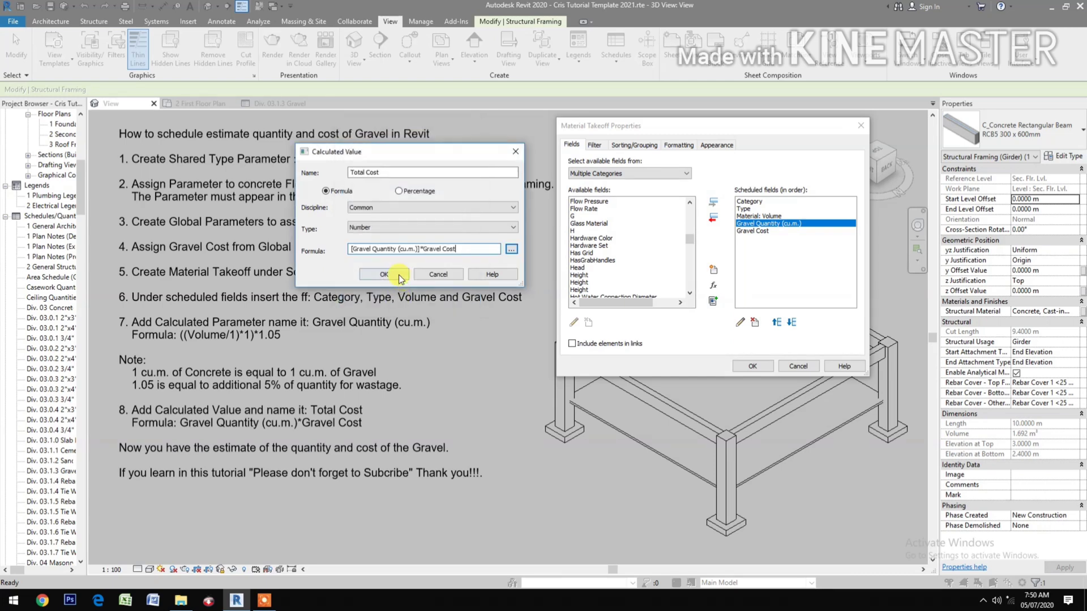
left_click(400, 274)
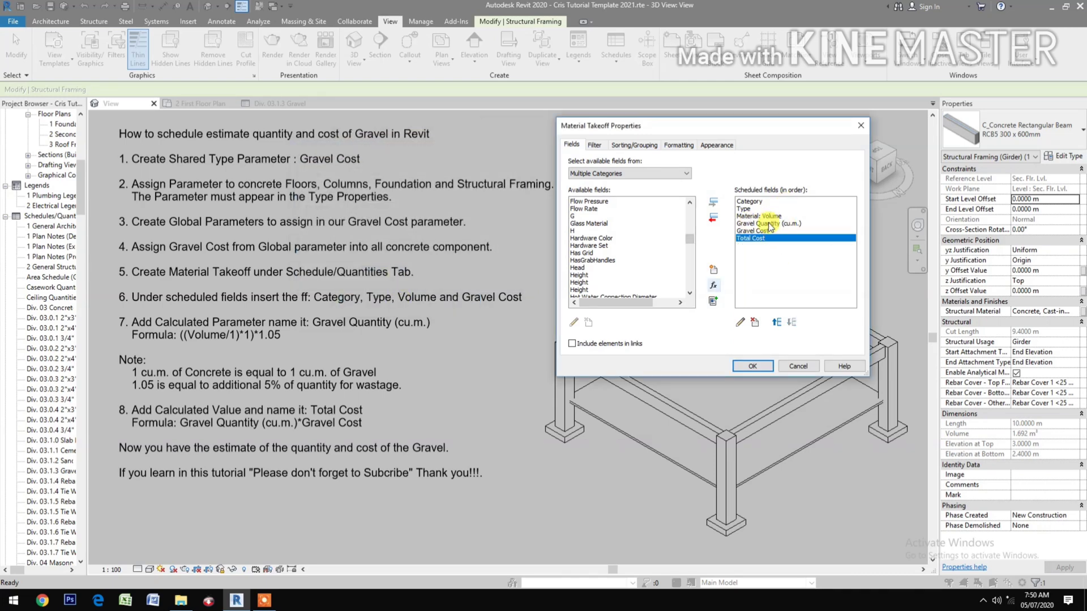
left_click(725, 148)
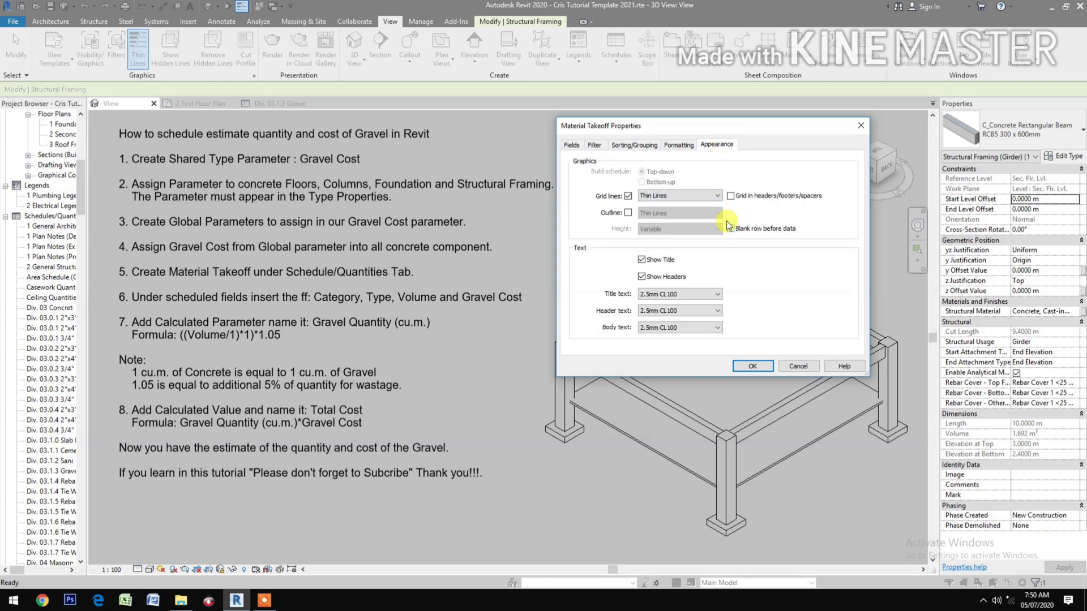
Right-align the Total Cost column and have it calculate totals.
left_click(679, 145)
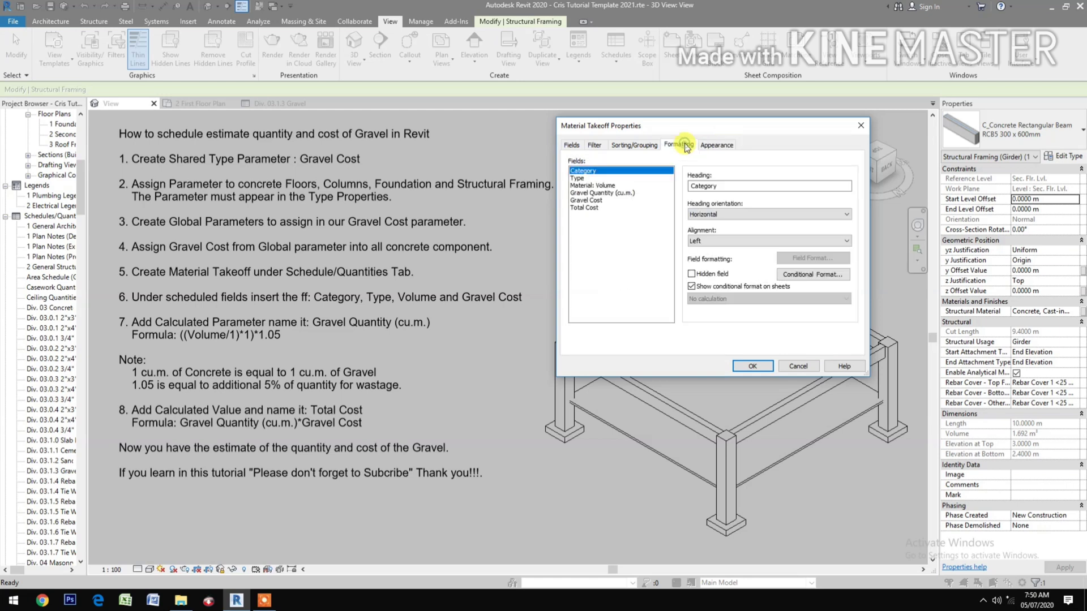
left_click(588, 207)
left_click(721, 241)
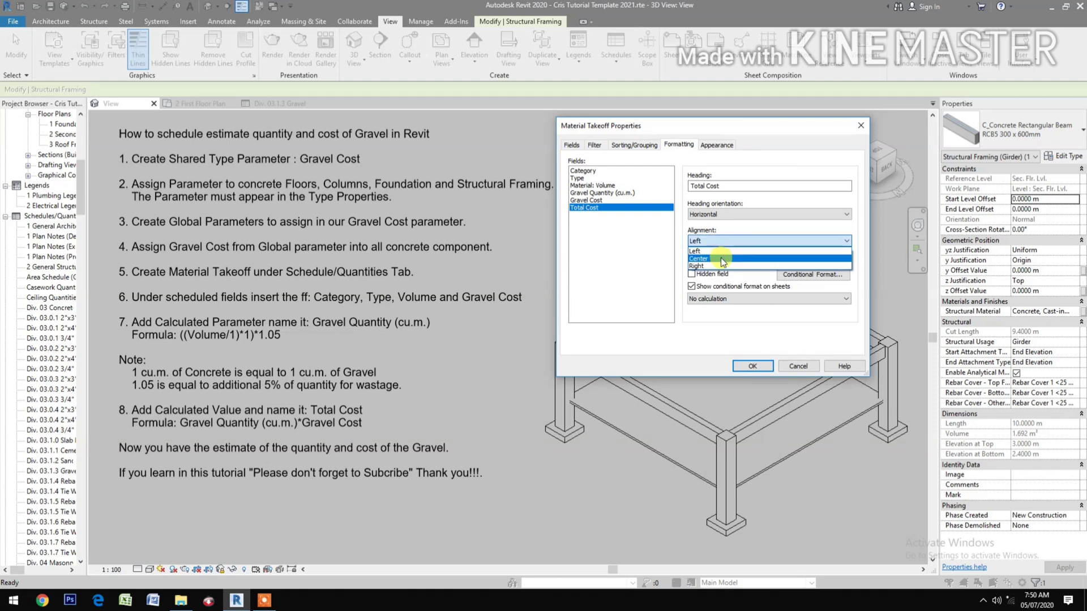
left_click(722, 265)
left_click(720, 299)
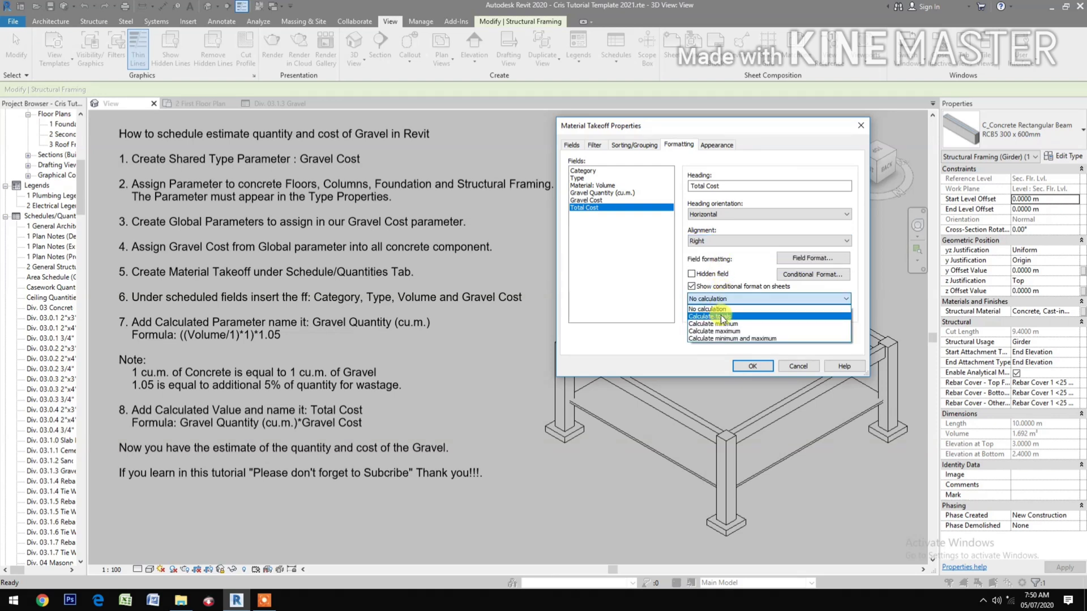
left_click(719, 316)
Format Total Cost as currency rounded to 2 decimal places, then select Gravel Cost's alignment.
left_click(804, 260)
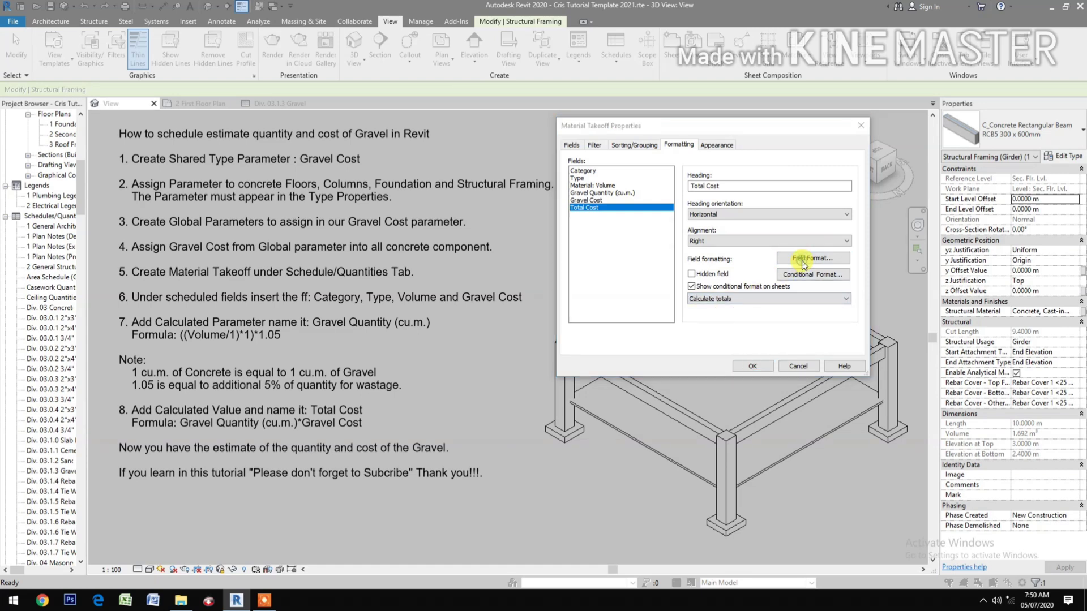
left_click(655, 175)
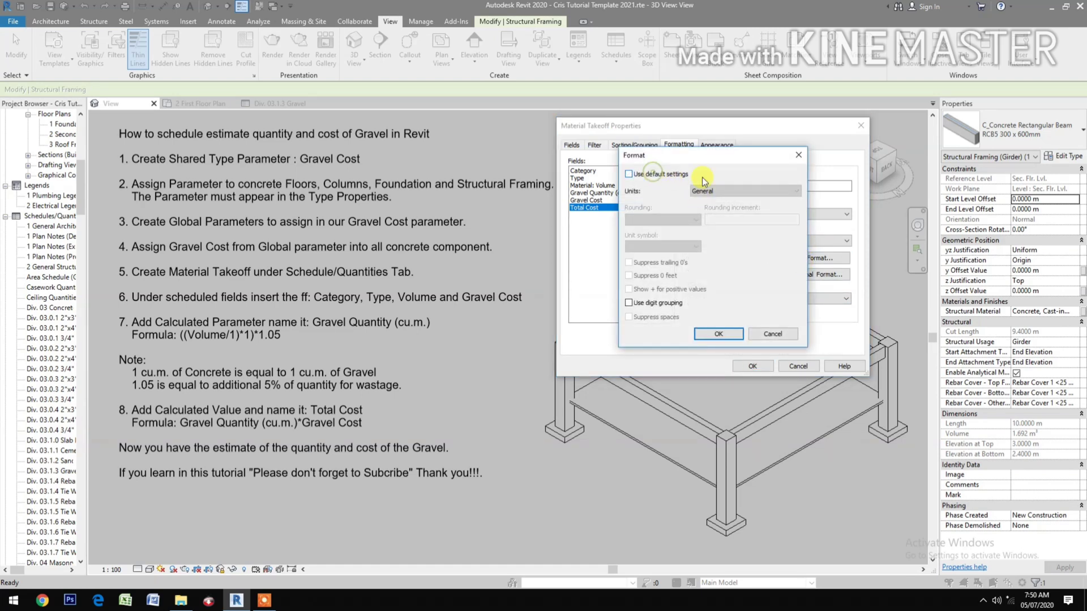
left_click(726, 191)
left_click(724, 217)
left_click(696, 220)
left_click(660, 267)
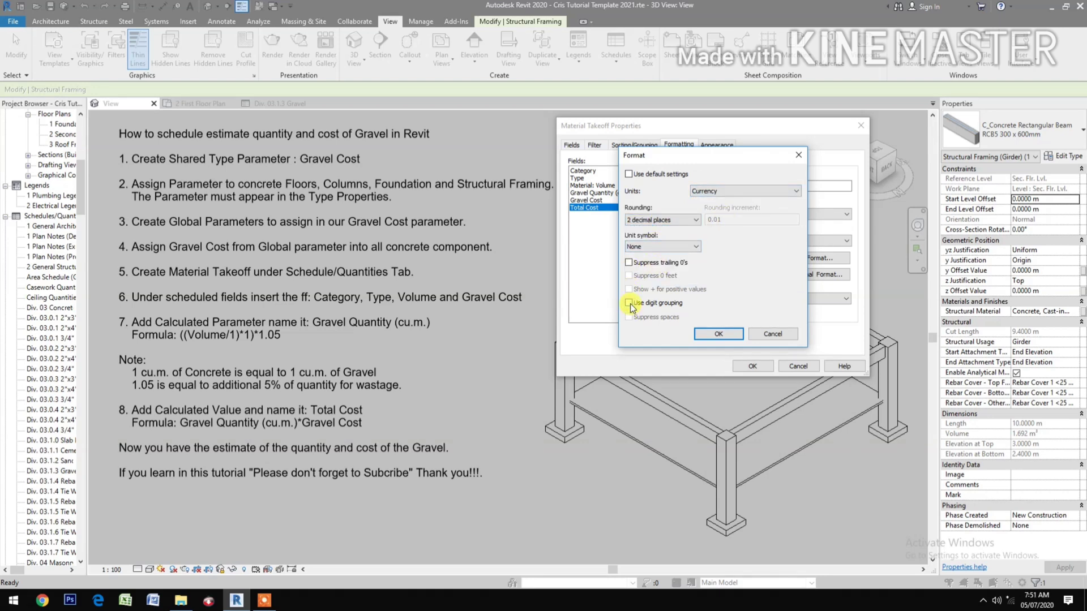
left_click(719, 334)
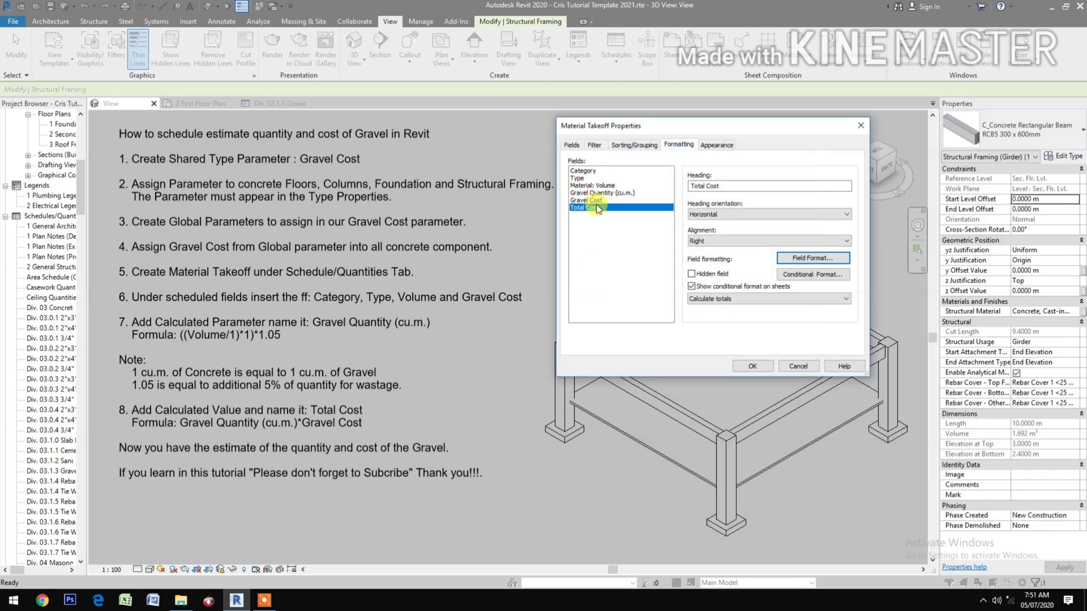
left_click(592, 200)
left_click(712, 242)
Right-align Gravel Cost, keeping its default number format.
left_click(712, 267)
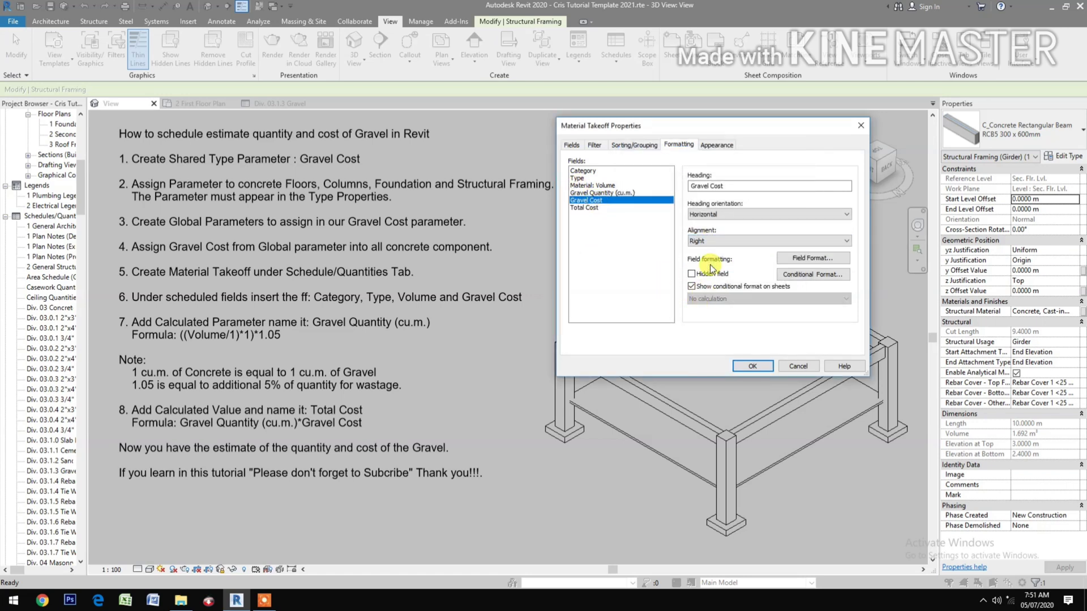
left_click(810, 258)
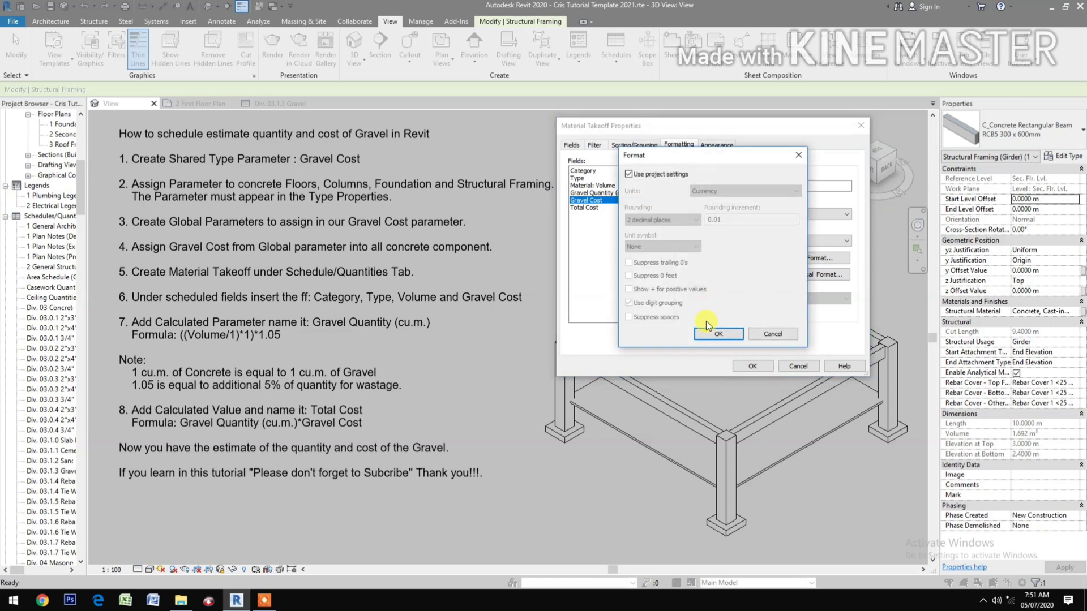
left_click(714, 333)
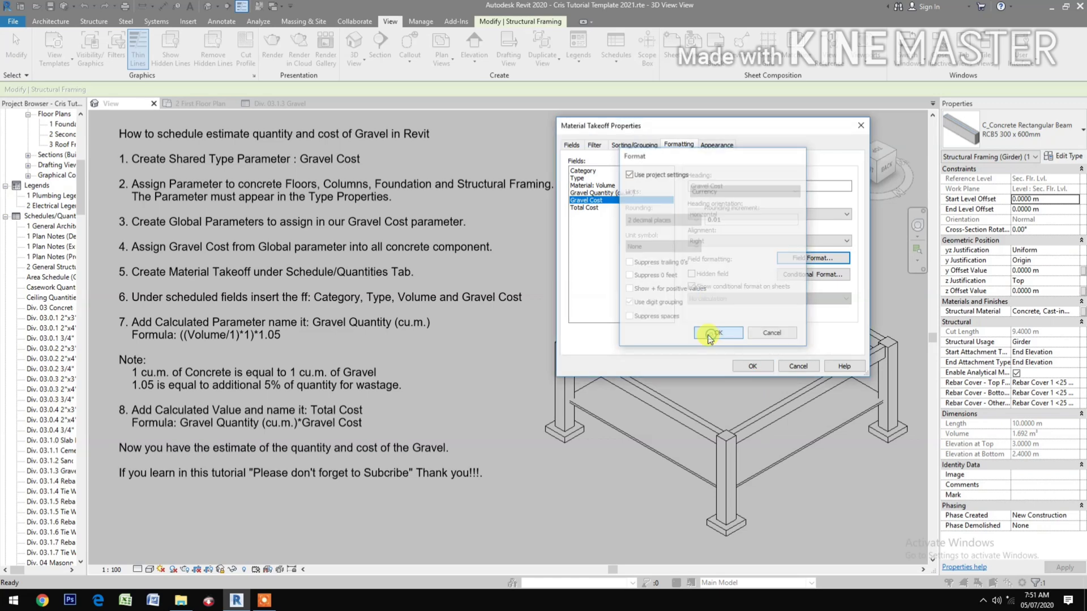
Right-align Gravel Quantity (cu.m.) and have it calculate totals.
left_click(623, 193)
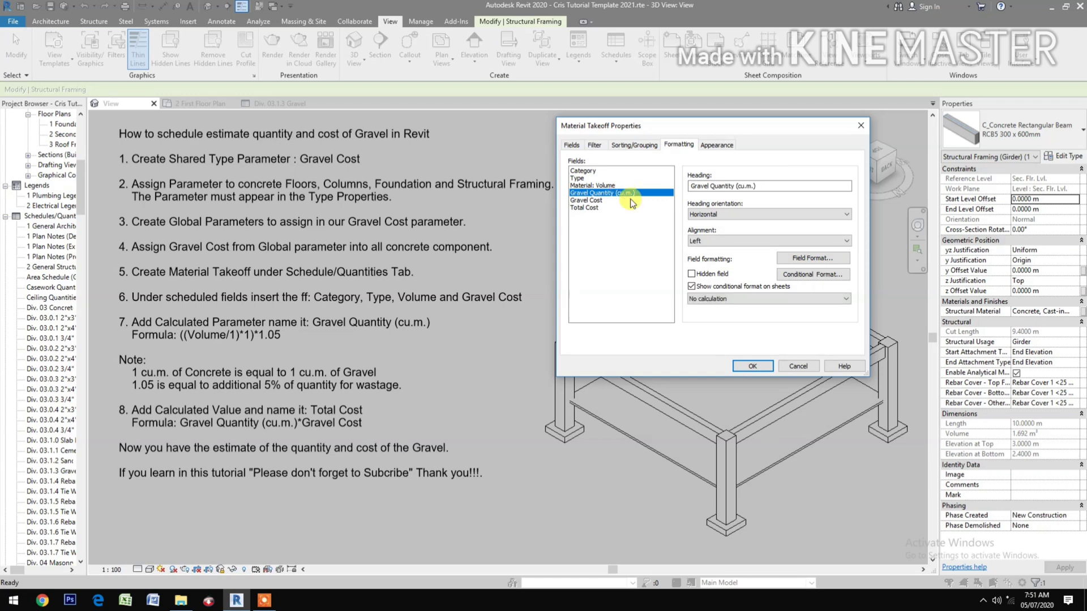
left_click(702, 241)
left_click(701, 266)
left_click(712, 299)
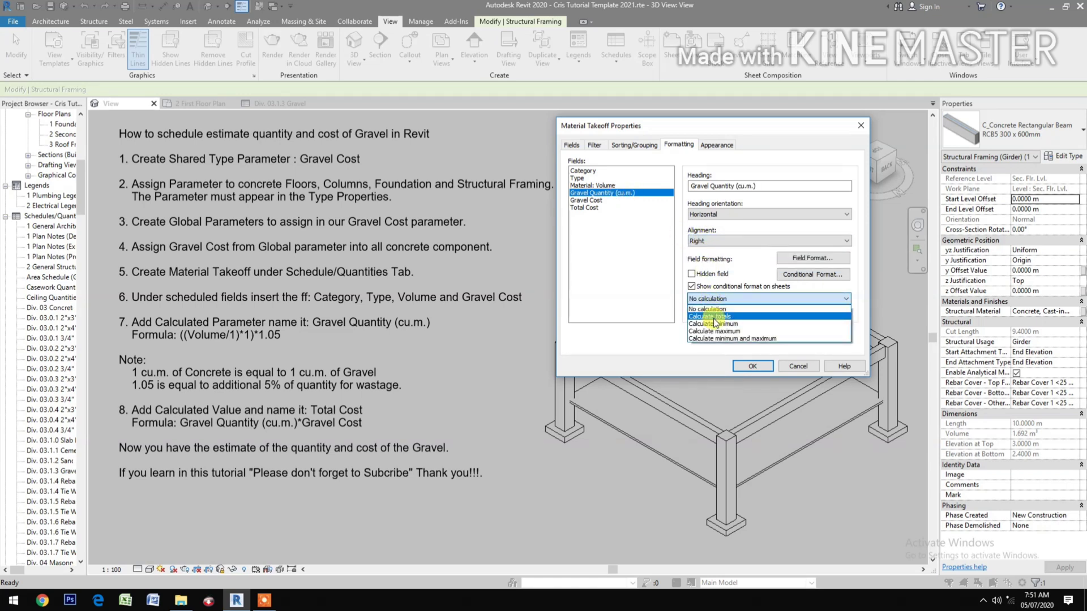
left_click(712, 317)
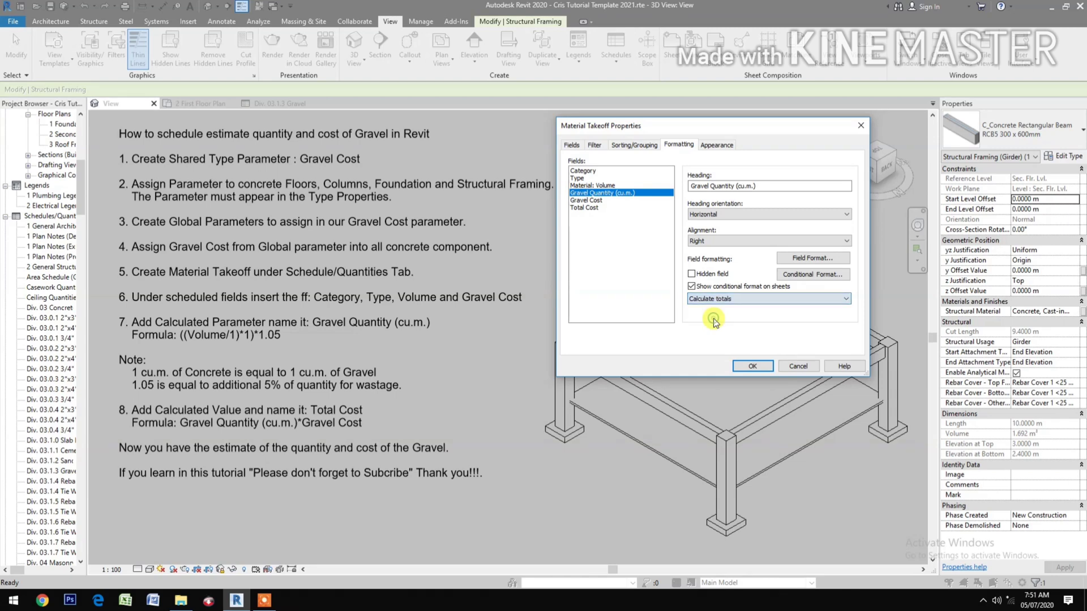
Format Gravel Quantity as fixed numbers with 2 decimal places and digit grouping.
left_click(808, 261)
left_click(628, 175)
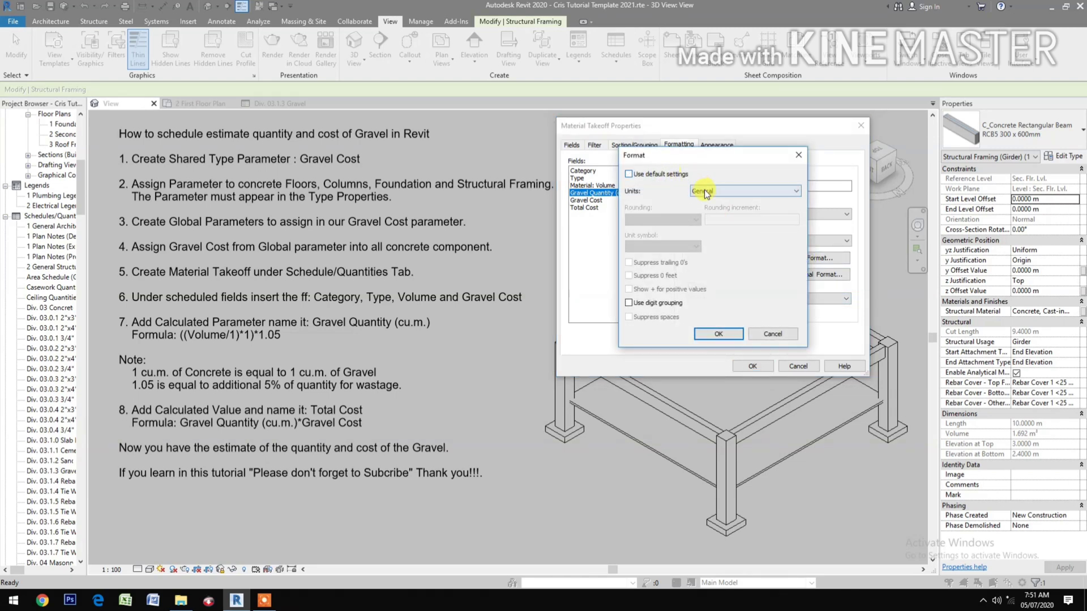
left_click(702, 191)
left_click(698, 208)
left_click(663, 220)
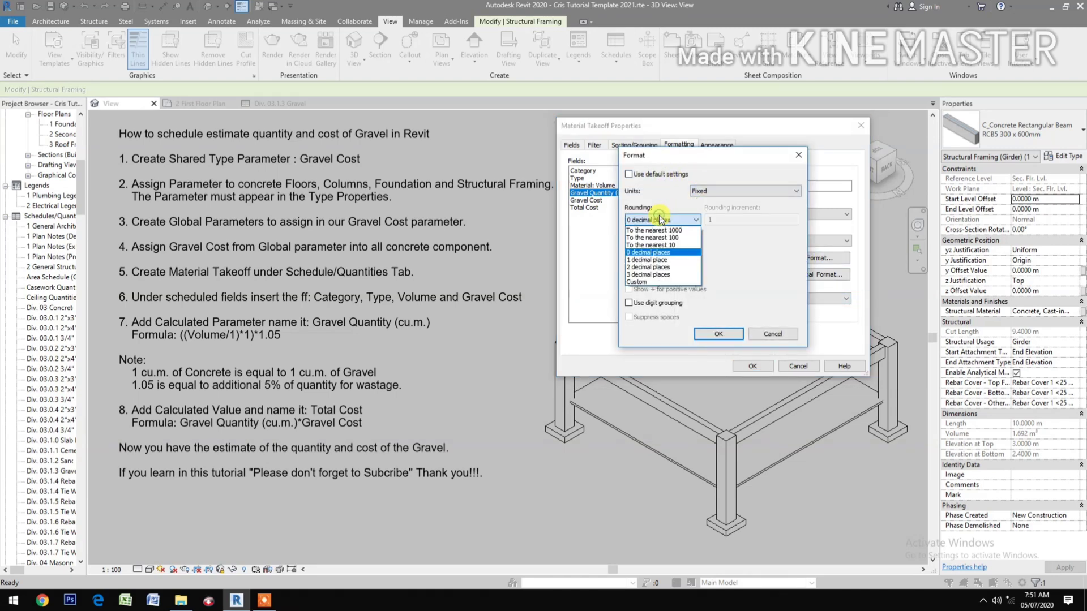
left_click(648, 266)
left_click(633, 303)
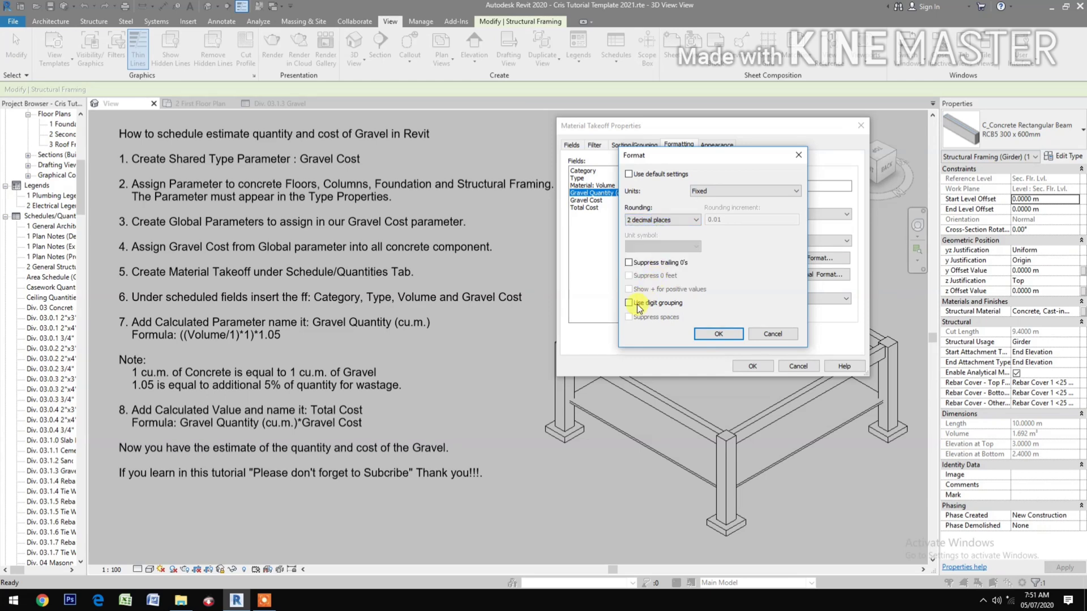
left_click(718, 334)
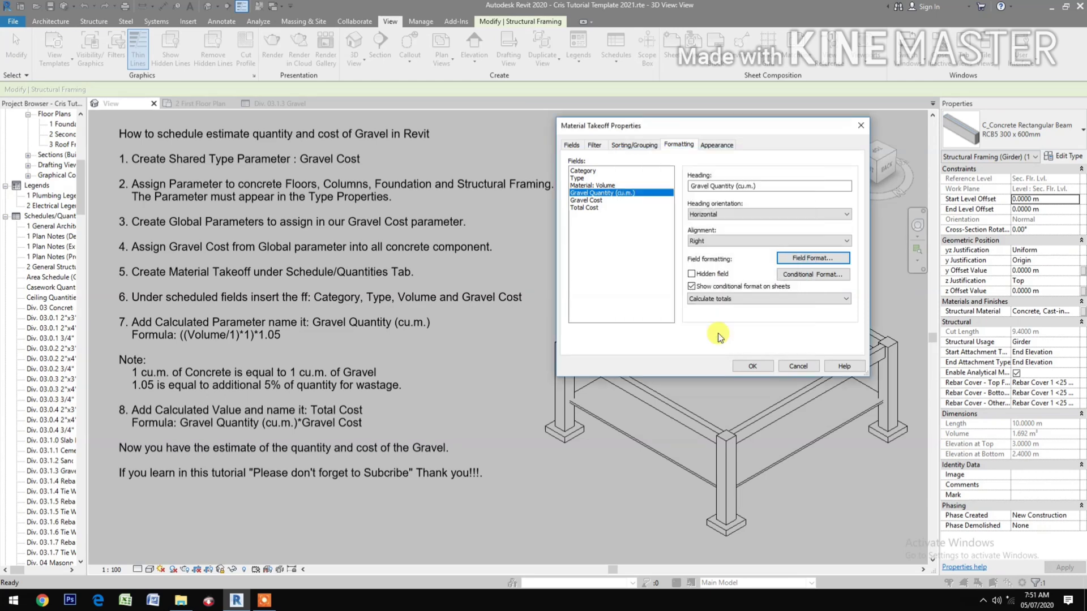
Make Material: Volume calculate totals and right-align it, keeping its default number format.
left_click(625, 187)
left_click(714, 299)
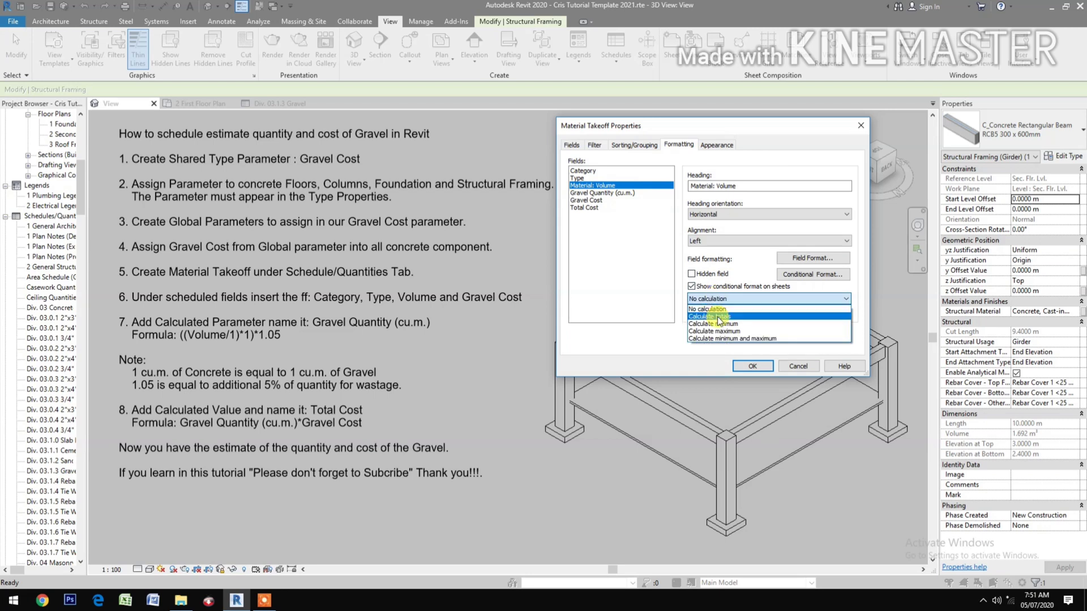
left_click(718, 317)
left_click(712, 242)
left_click(710, 268)
left_click(795, 258)
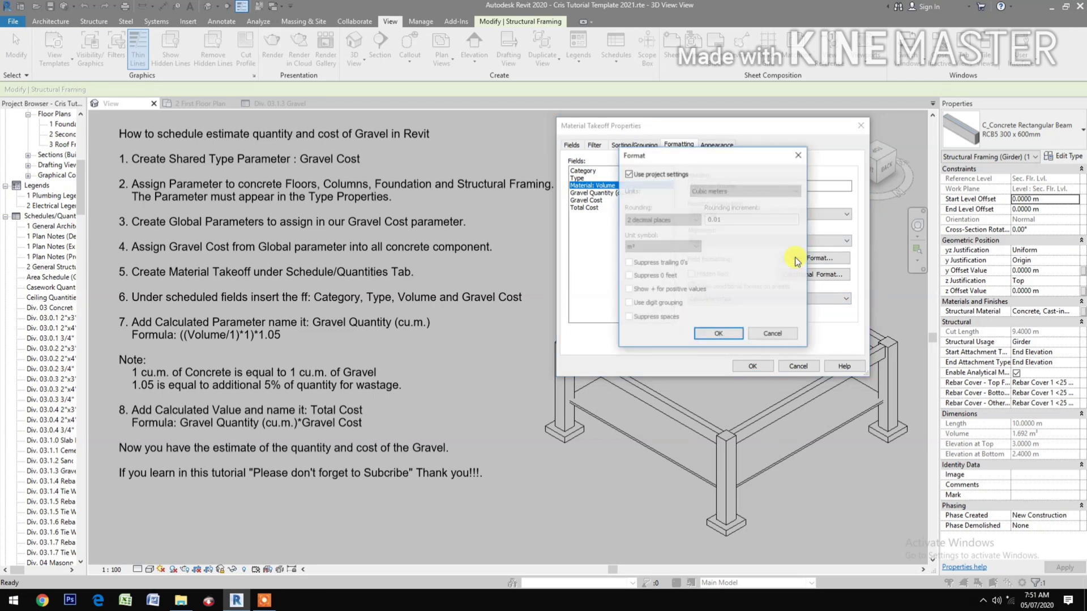
left_click(712, 335)
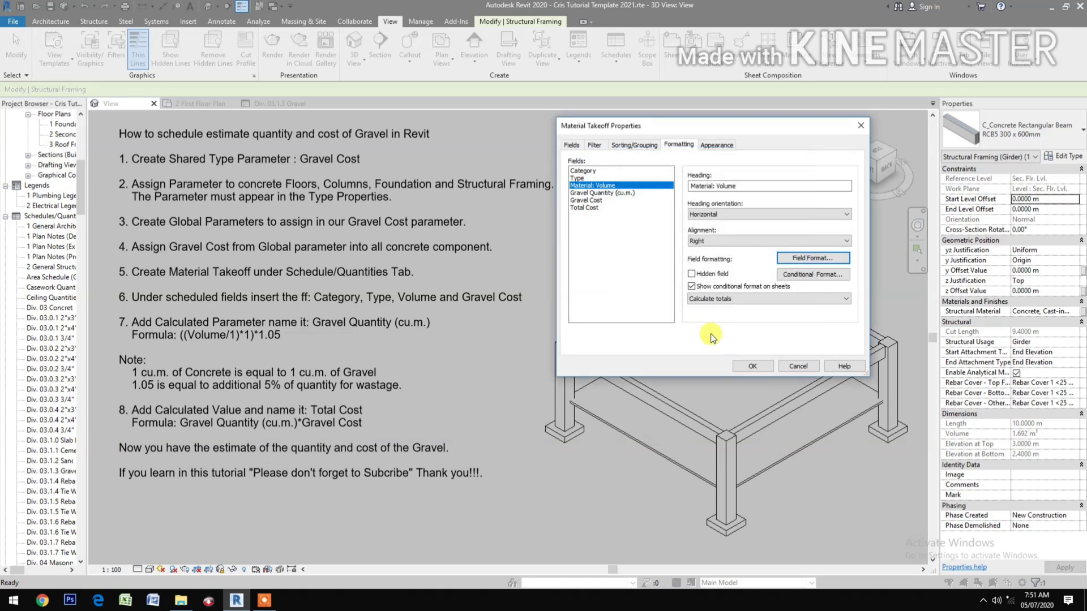
left_click(625, 146)
Enable grand totals, apply the schedule properties, and widen the Category column.
left_click(572, 301)
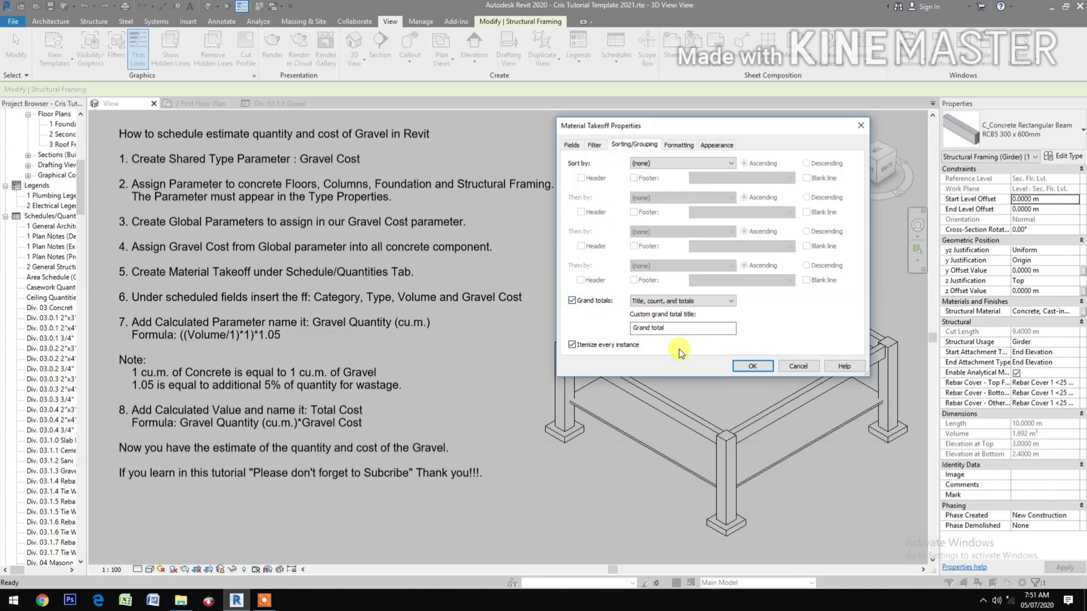
left_click(753, 367)
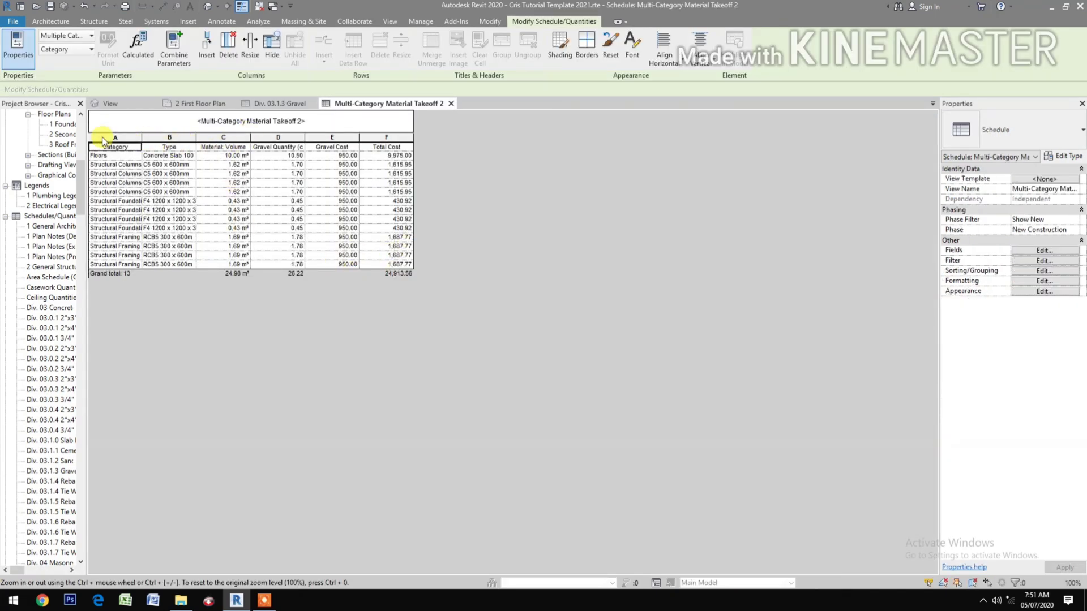
left_click_drag(141, 137, 491, 139)
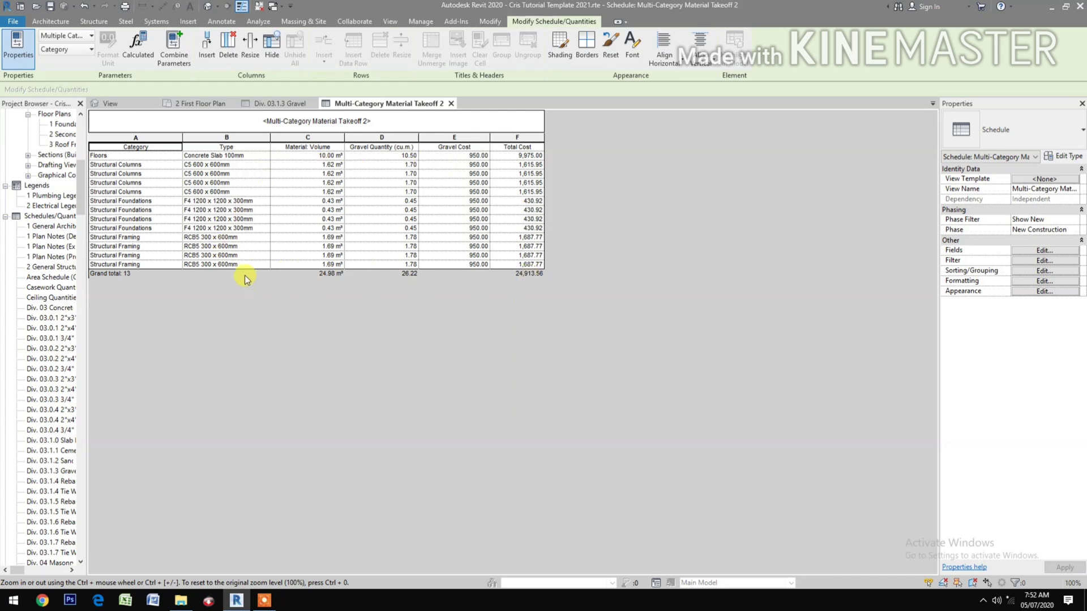
Change the Gravel Cost global parameter from 950.00 to 960.00.
left_click(420, 22)
left_click(240, 48)
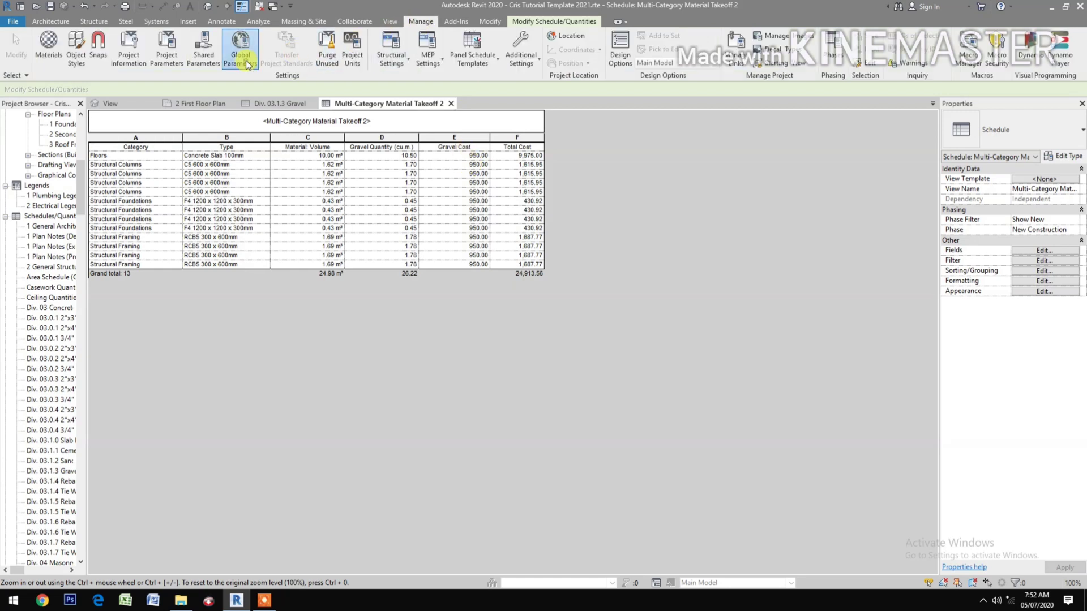
left_click(681, 222)
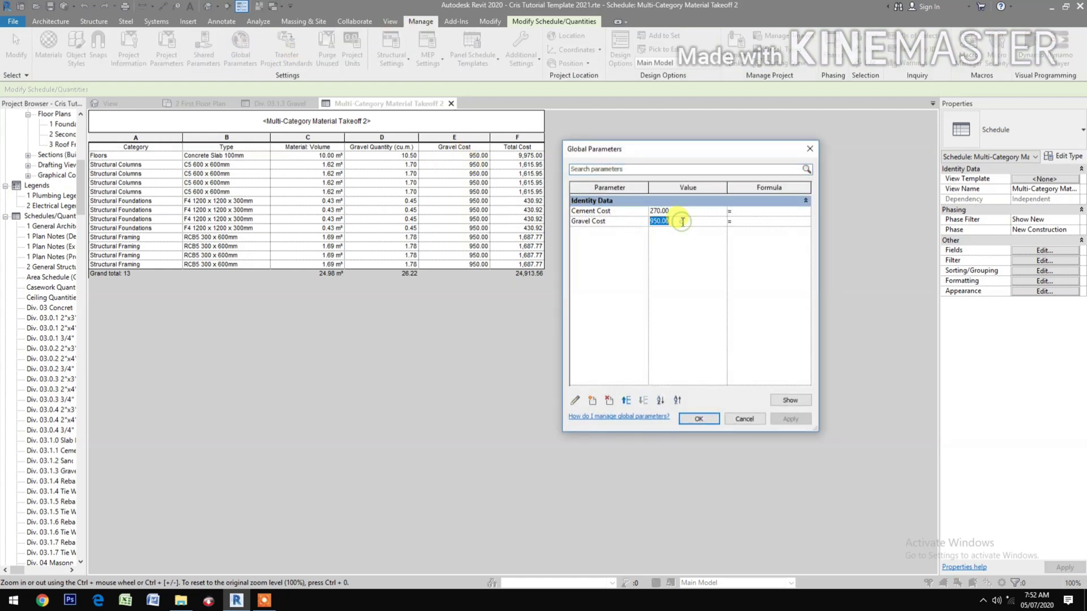
type("960")
left_click(700, 419)
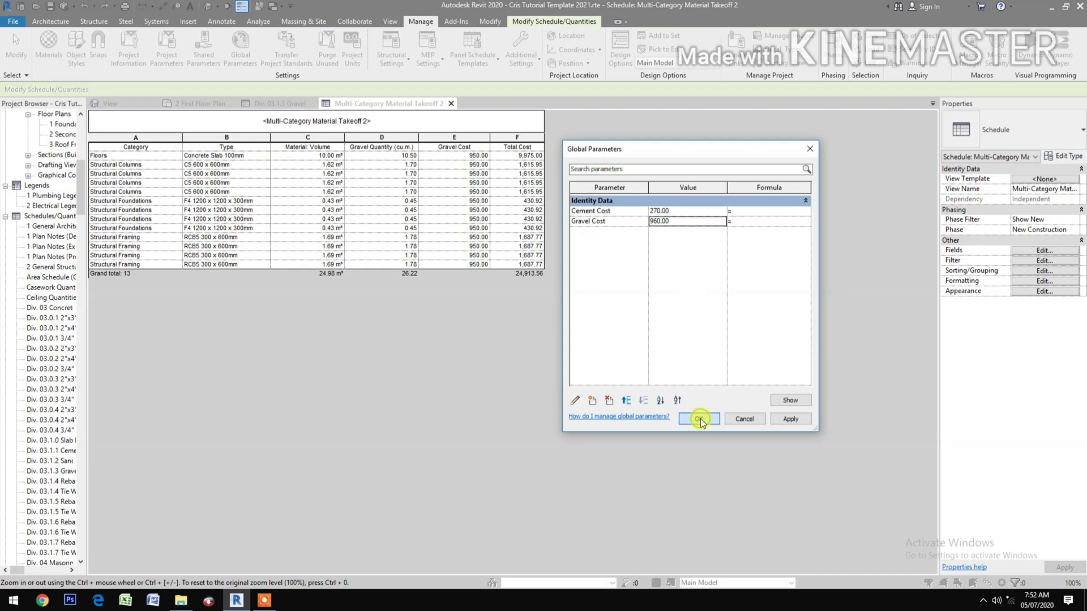